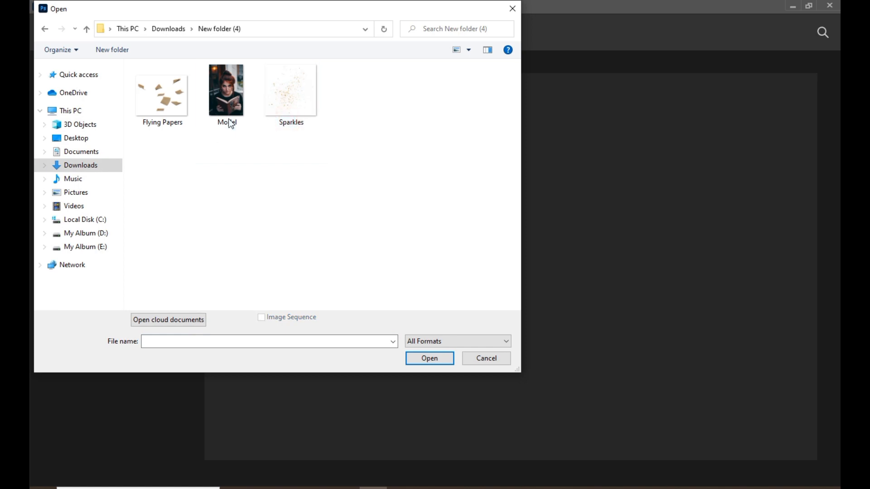
Open the Model image from New folder (4) and duplicate its Background layer
left_click(225, 118)
left_click(437, 359)
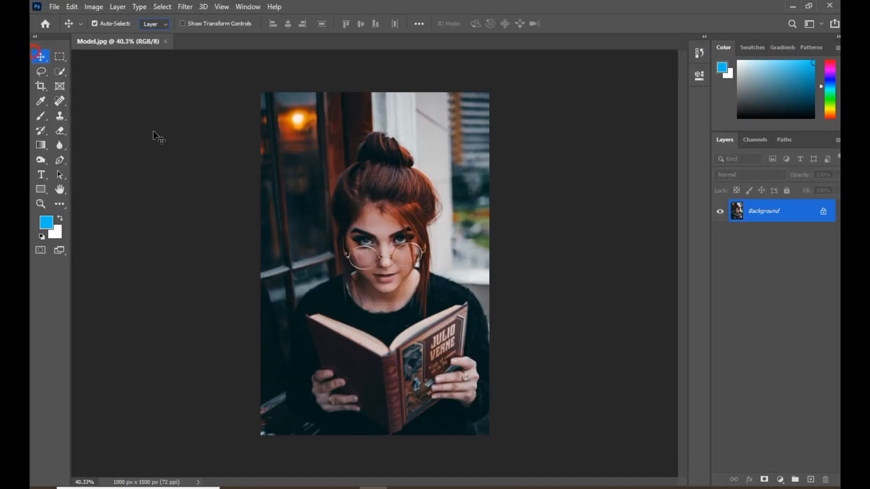
scroll(395, 260, "up", 1)
left_click_drag(398, 209, 398, 220)
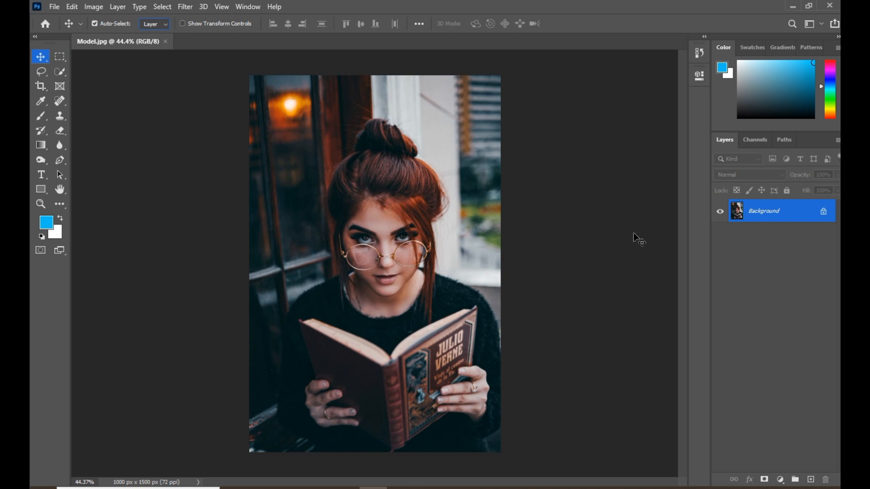
left_click_drag(811, 220, 810, 479)
Select the subject automatically and turn the selection into a layer mask on Background copy
left_click(153, 7)
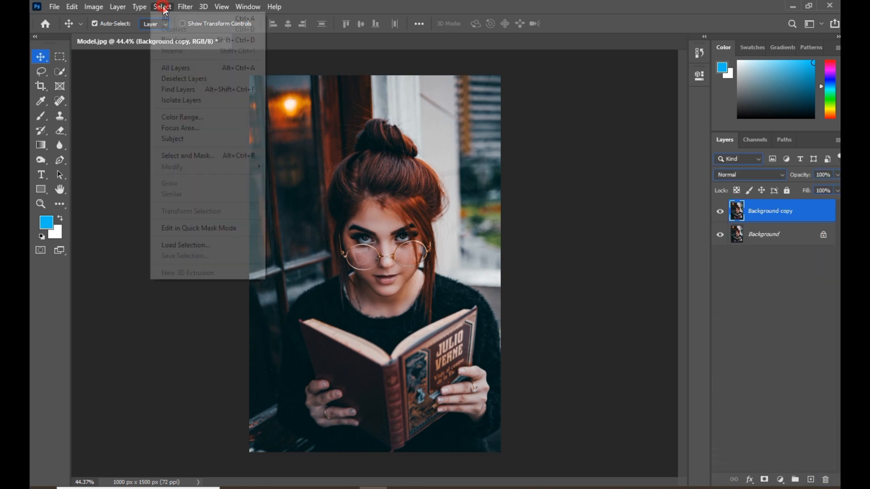
left_click(177, 138)
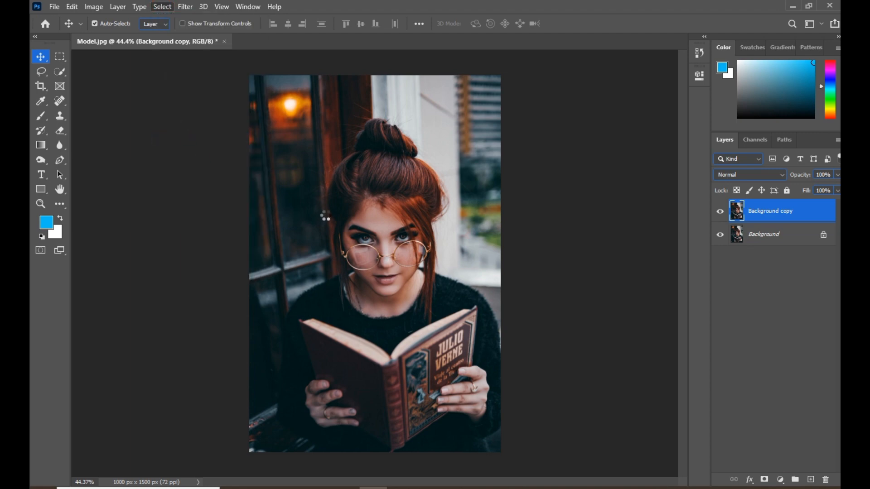
left_click(764, 480)
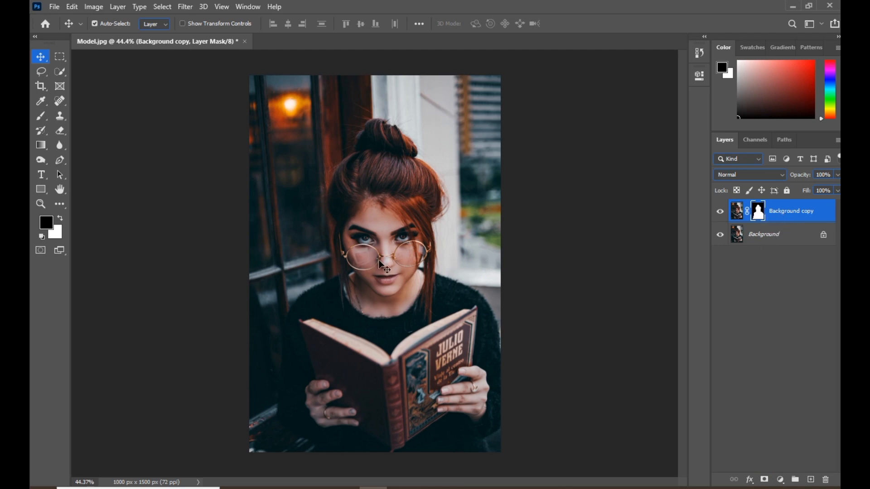
Select the light page edges on both halves of the open book using the Quick Selection tool with a size 14 brush
right_click(60, 72)
left_click(87, 78)
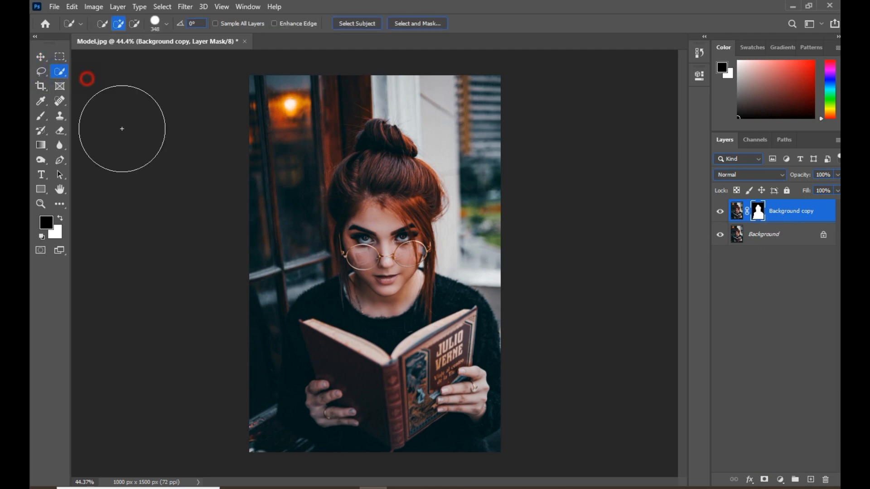
scroll(349, 333, "up", 2)
mouse_move(349, 332)
left_mouse_down()
mouse_move(294, 327)
mouse_move(357, 358)
mouse_move(353, 351)
mouse_move(417, 369)
mouse_move(462, 339)
left_mouse_up()
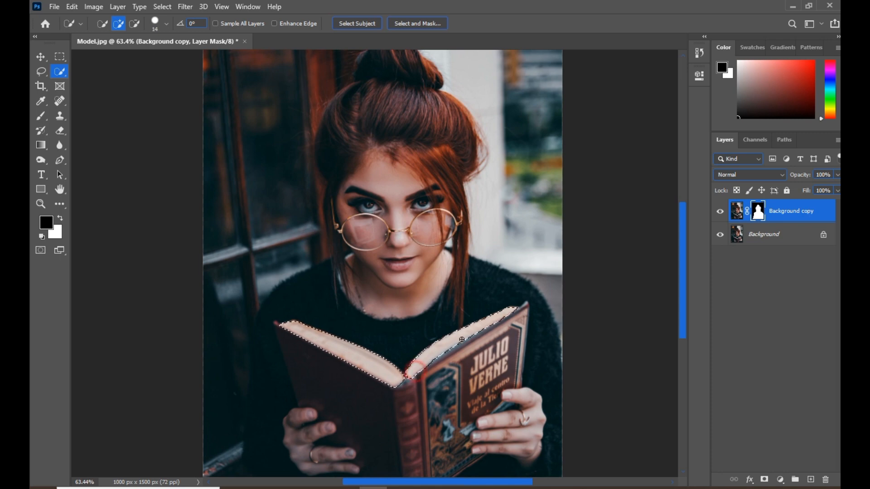
left_click(406, 377)
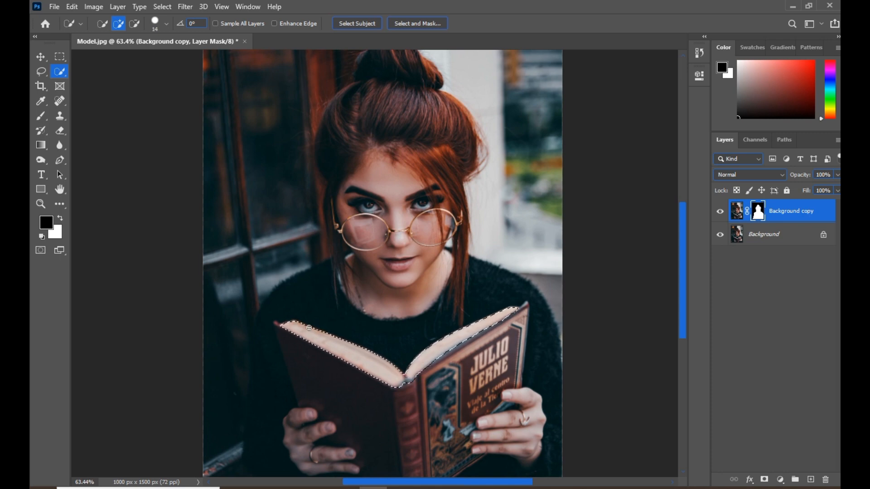
left_click(293, 325)
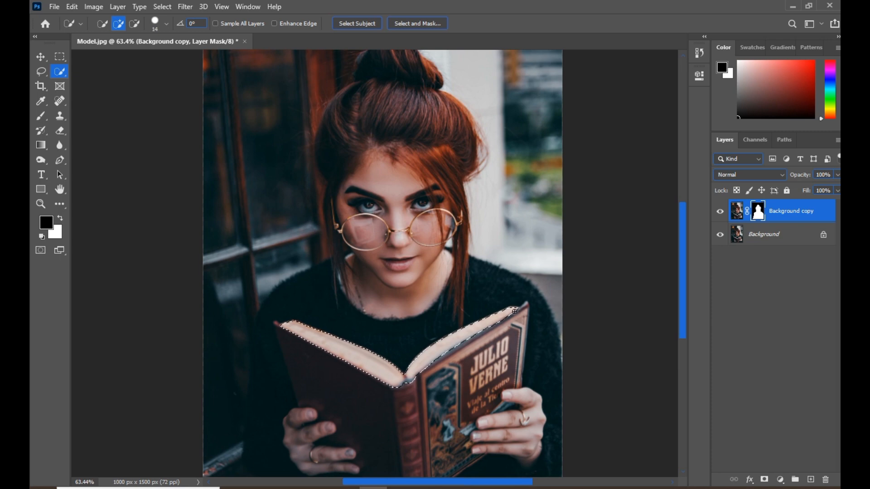
left_click(492, 321)
left_click(41, 56)
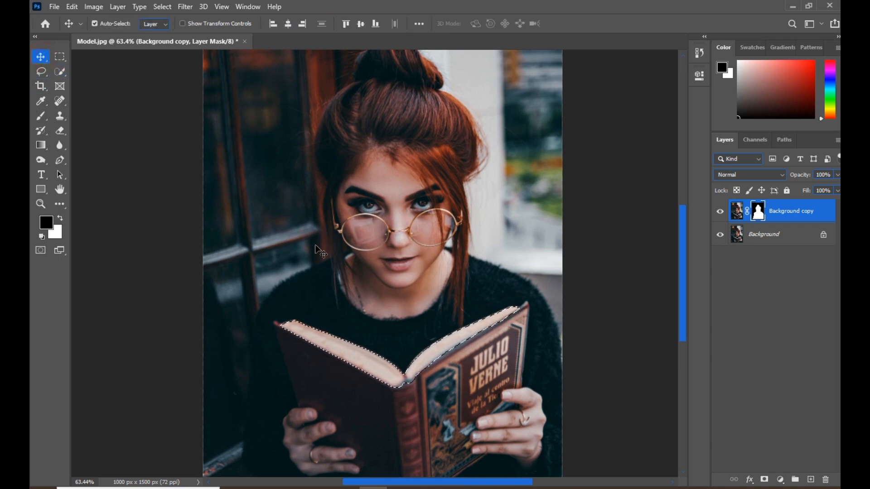
scroll(314, 252, "down", 1)
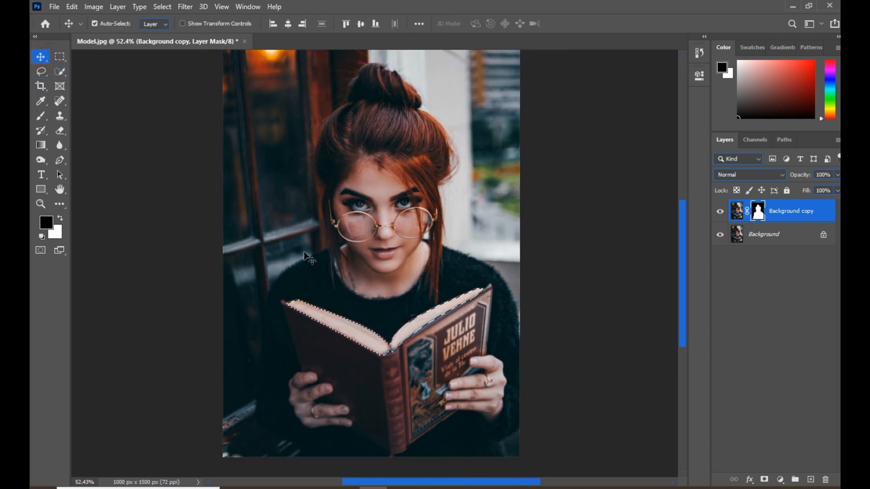
Copy the selected book pages from the Background copy image, not its mask, onto a new layer
left_click(59, 71)
right_click(363, 345)
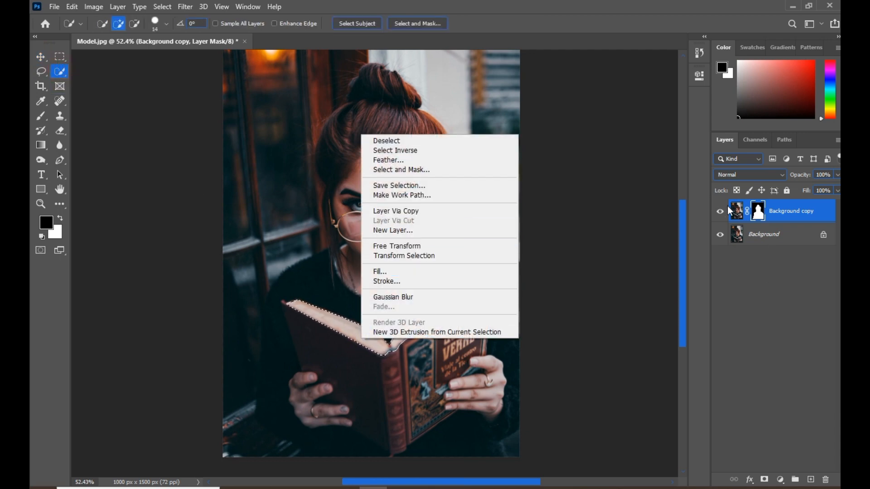
left_click(734, 210)
left_click(737, 210)
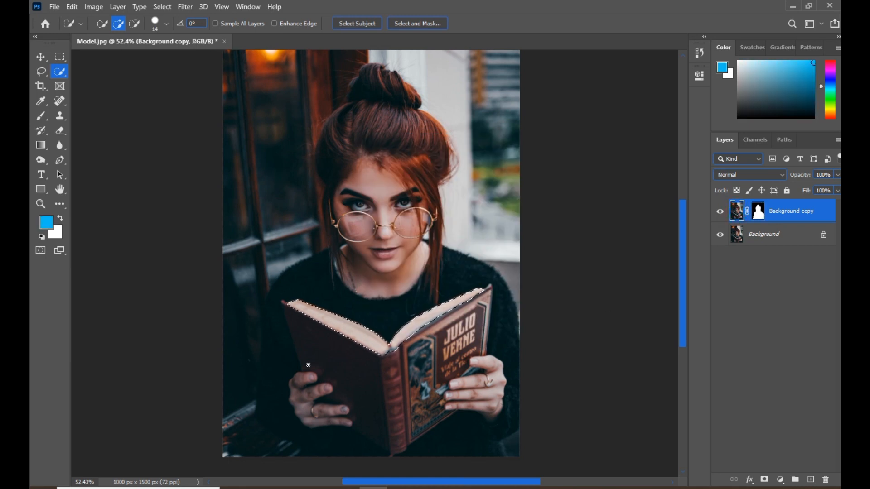
right_click(336, 326)
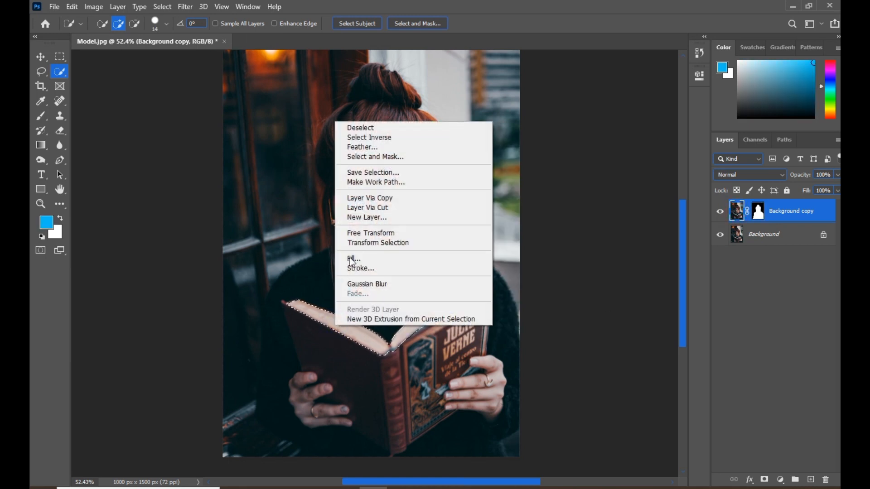
left_click(369, 198)
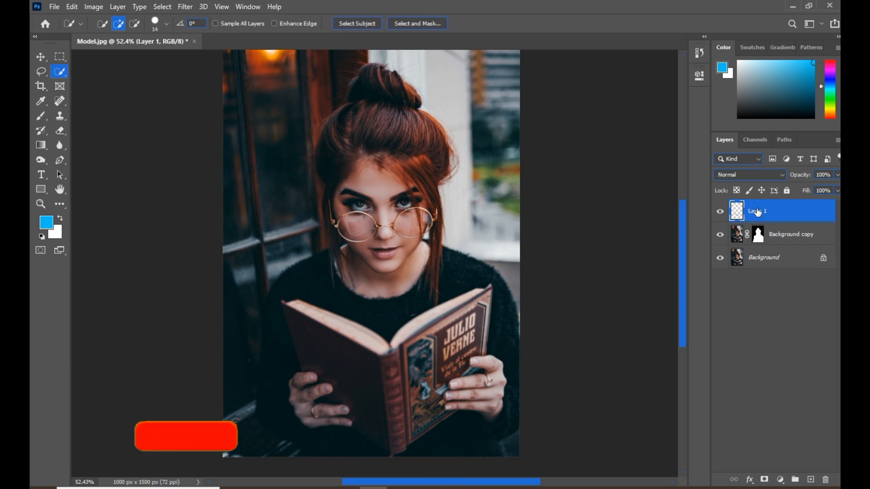
Rename the new layer with the copied book pages as Pages
double_click(758, 212)
type("Pa")
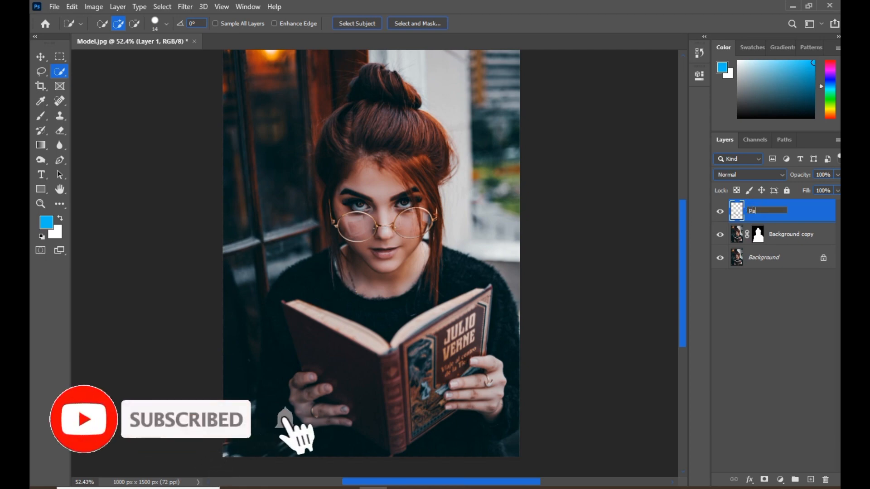
type("ges")
key("Return")
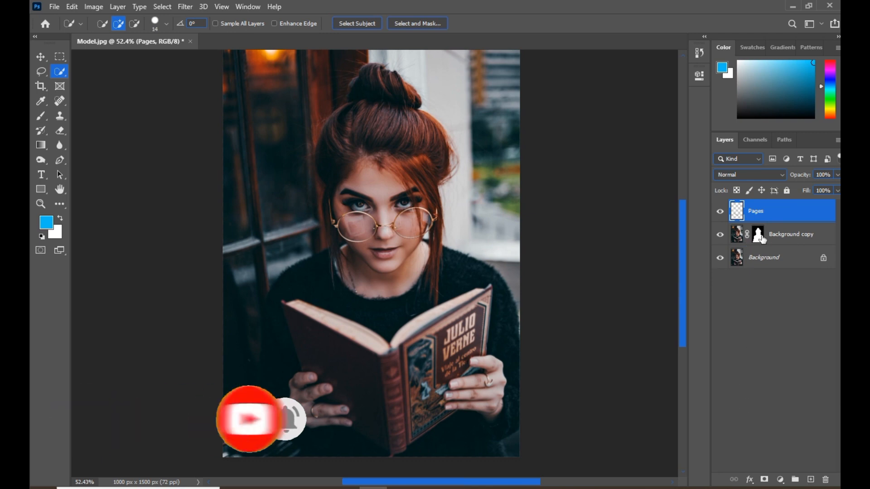
left_click(768, 216)
right_click(768, 214)
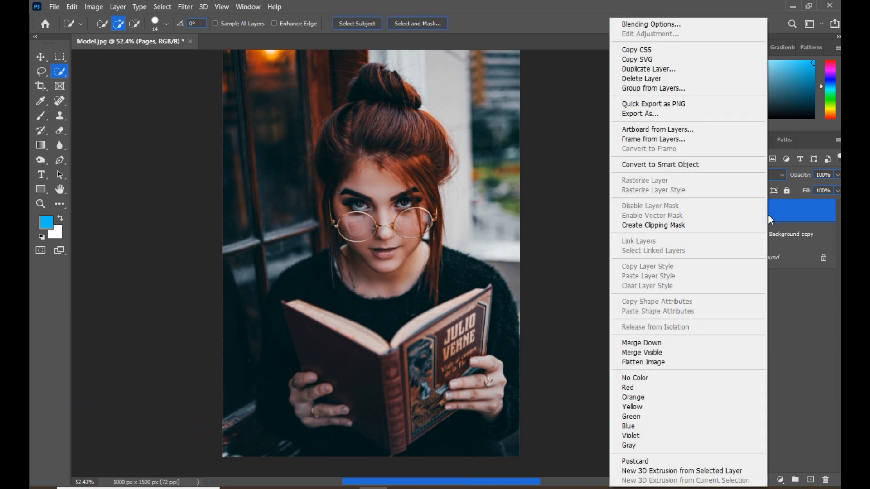
left_click(795, 216)
Add a Color Lookup adjustment directly above Background copy with a dark blue night-style 3D LUT, and set its opacity to 68%
left_click(789, 236)
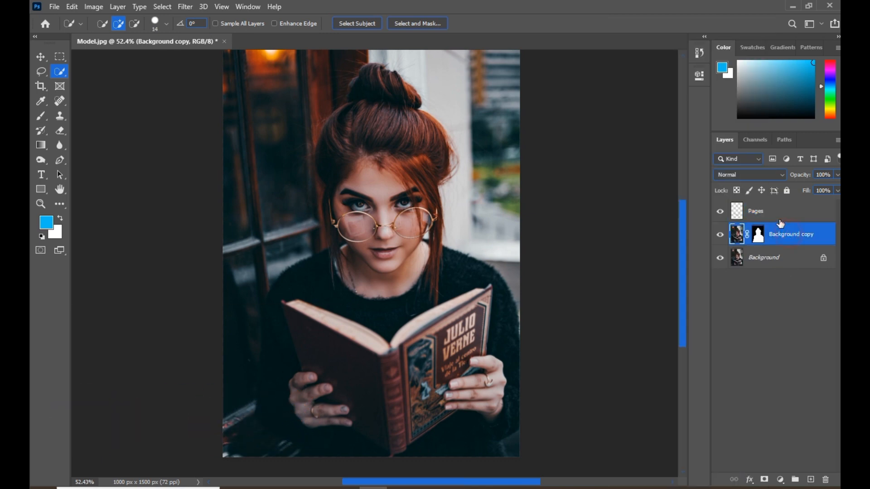
left_click(781, 480)
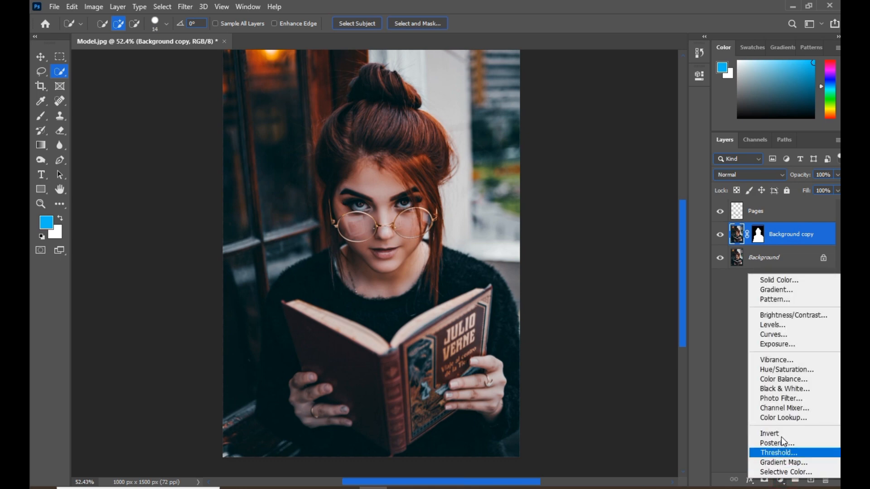
left_click(787, 418)
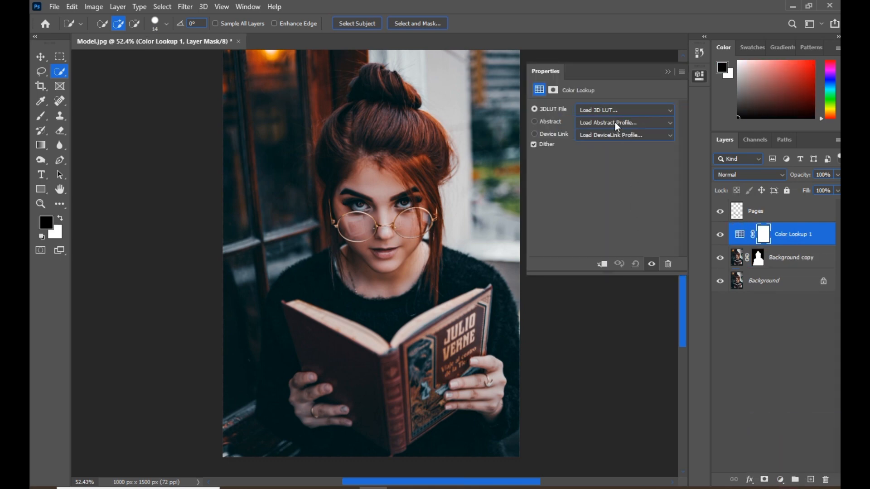
left_click(603, 110)
left_click(615, 391)
left_click(667, 72)
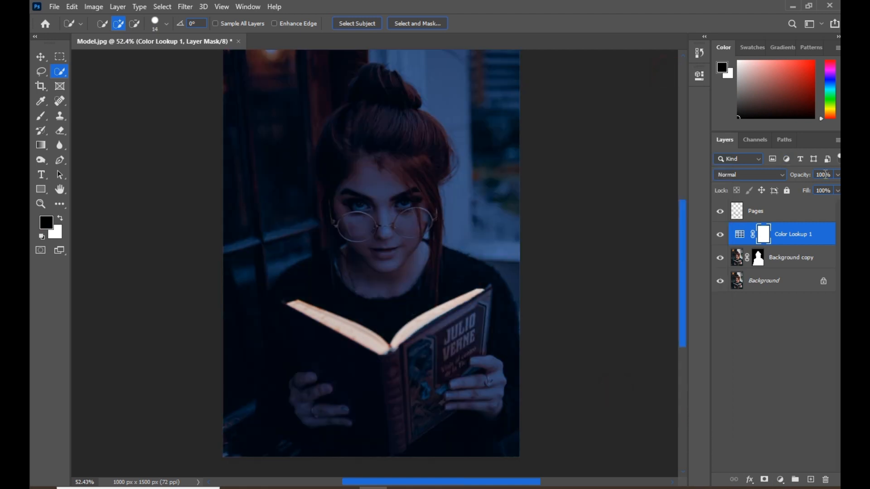
left_click_drag(815, 187, 814, 188)
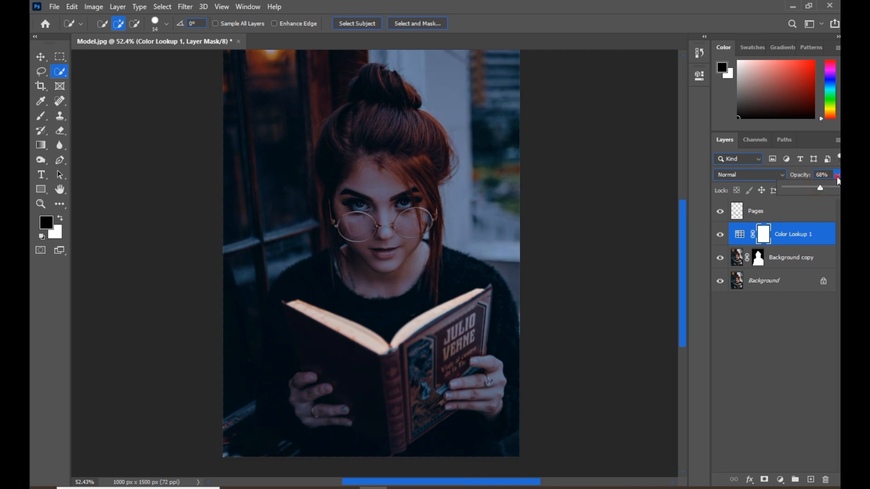
left_click(837, 176)
Convert the Pages layer to a smart object and apply a Gaussian Blur with a radius of 5.8 pixels
left_click(774, 212)
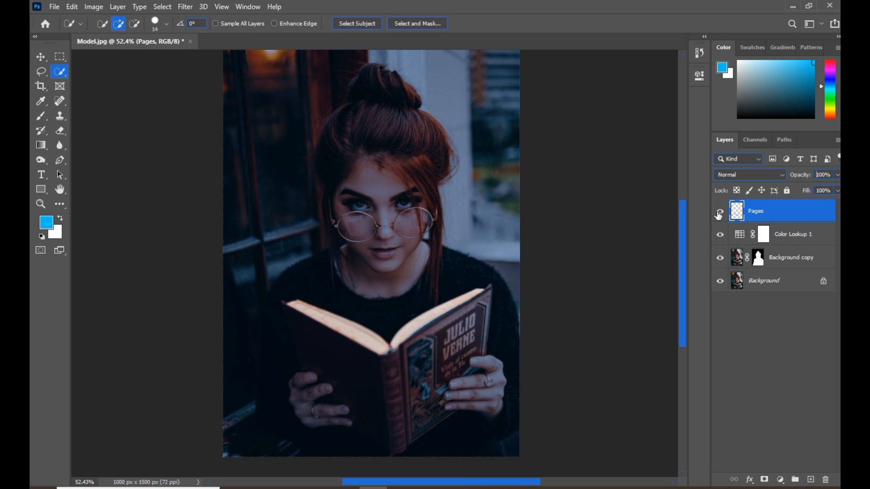
right_click(755, 216)
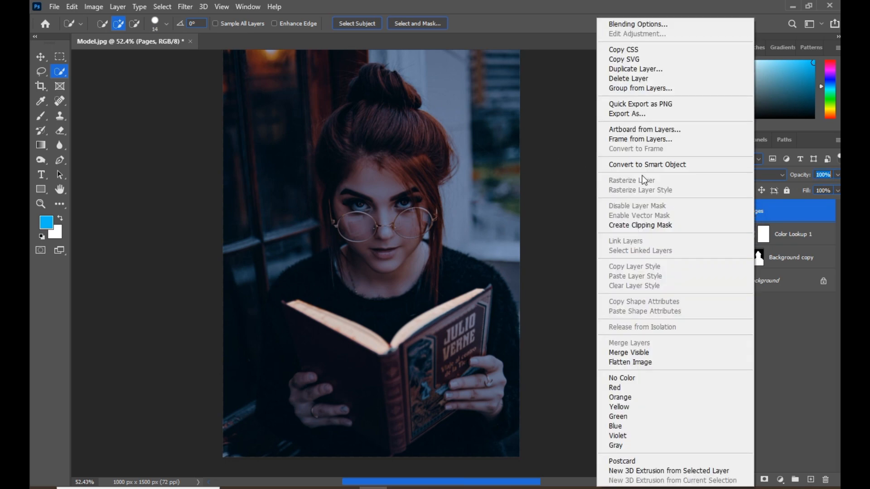
left_click(633, 165)
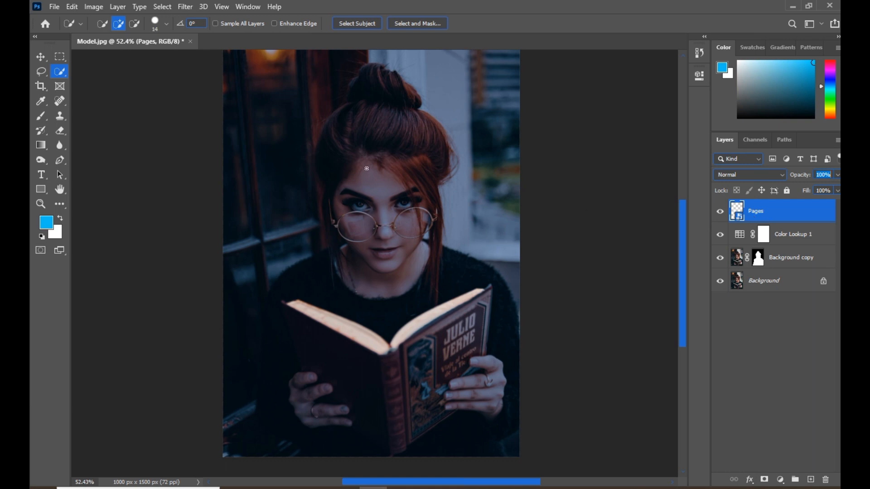
left_click(186, 6)
mouse_move(217, 134)
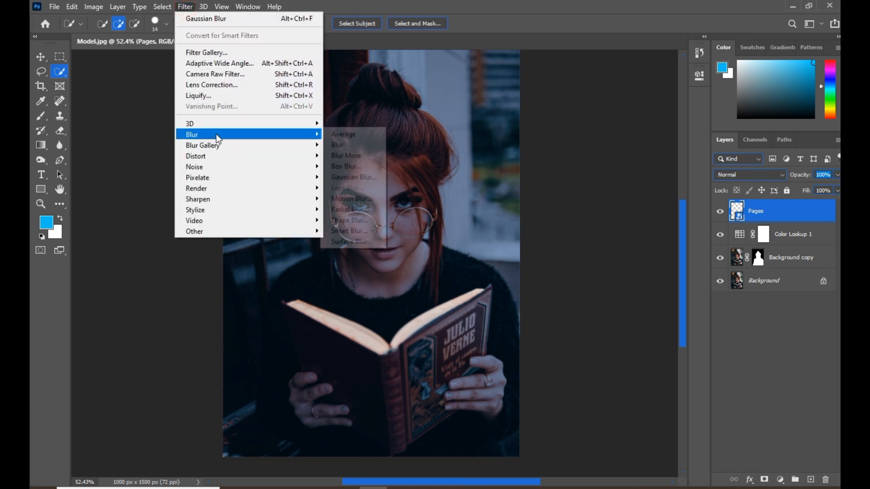
left_click(368, 176)
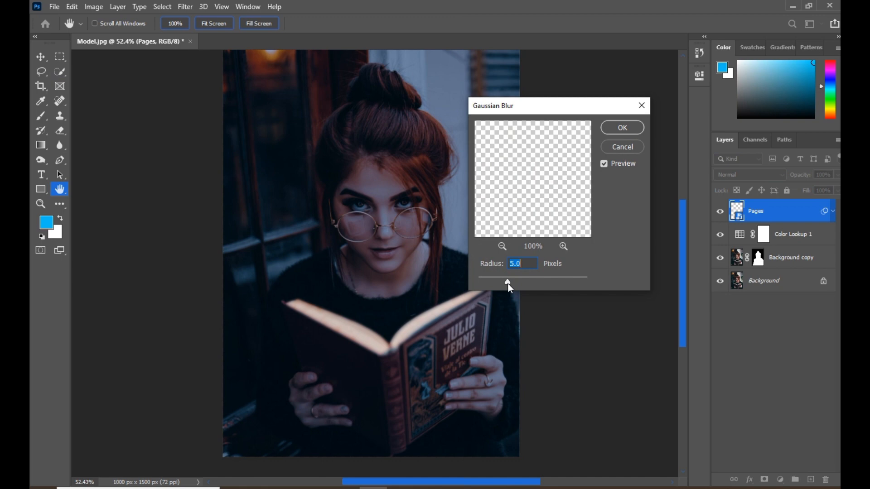
left_click_drag(508, 283, 509, 283)
left_click(621, 128)
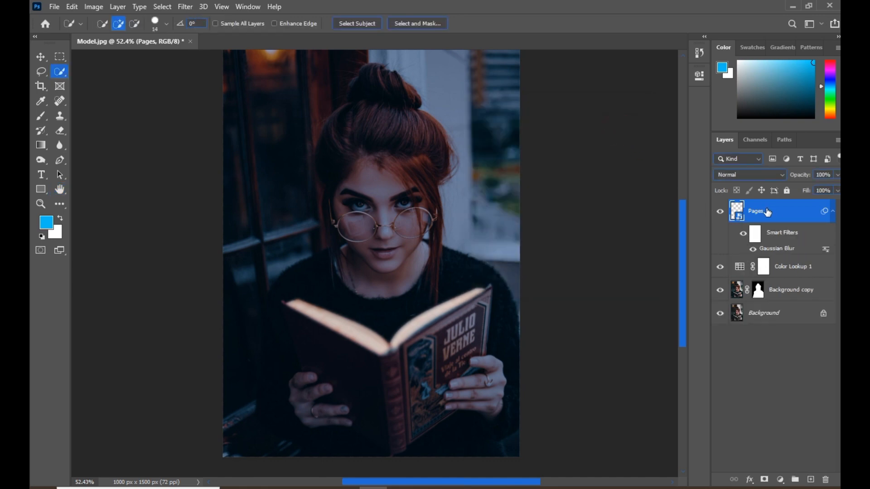
Duplicate the blurred Pages layer and set the copy's Gaussian Blur radius to 61.1 pixels
key("ctrl+j")
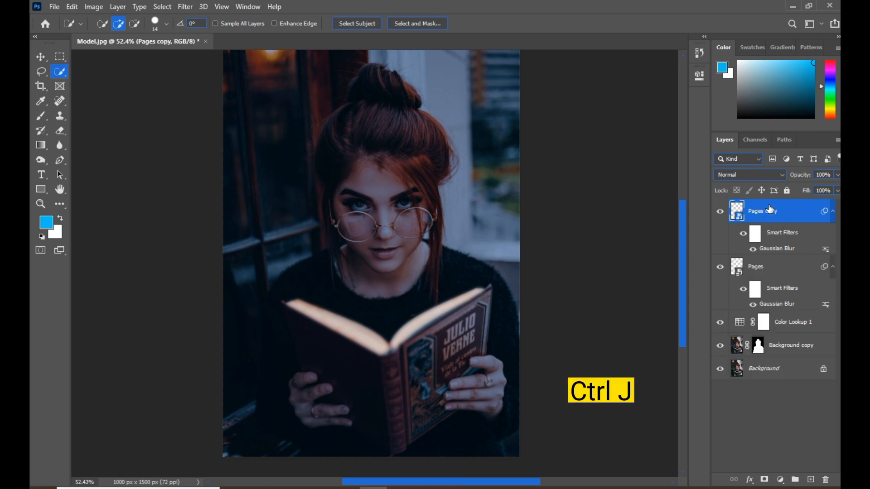
double_click(775, 250)
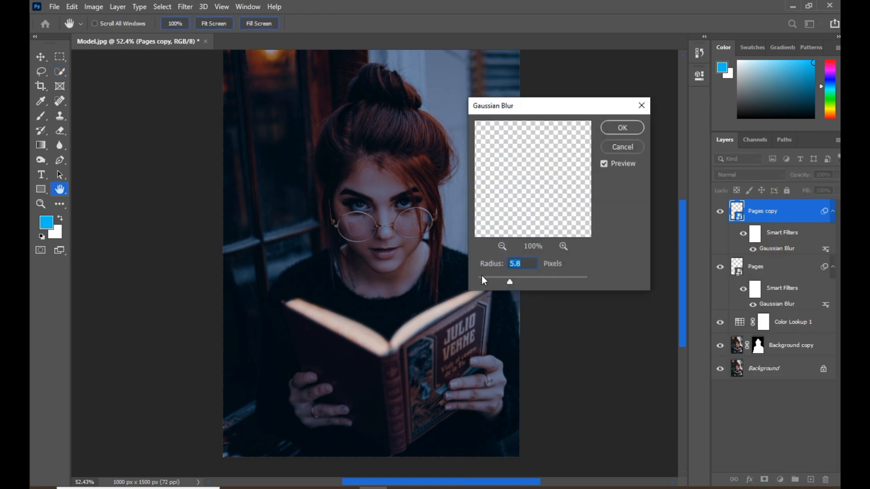
left_click_drag(508, 280, 539, 279)
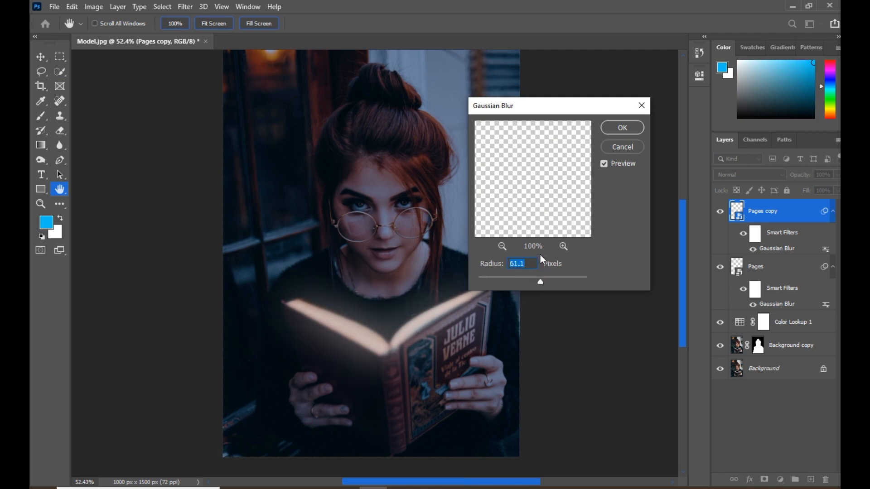
left_click(623, 127)
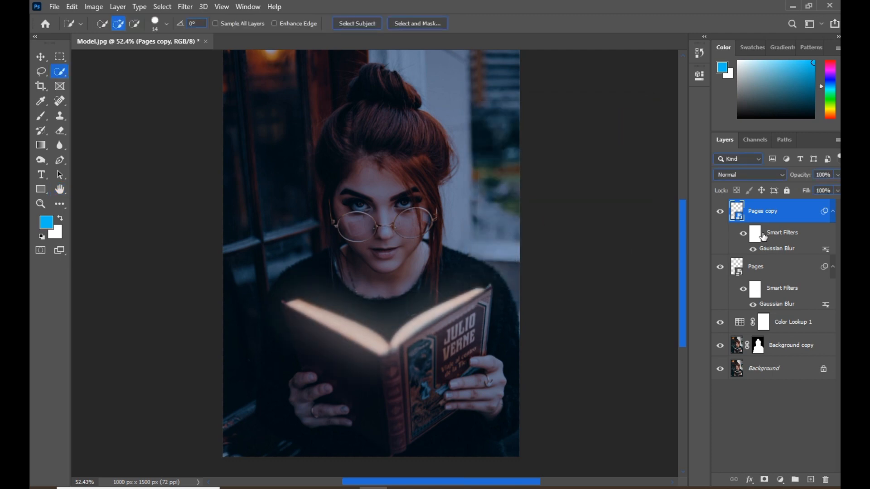
Duplicate the Pages copy layer and set the new copy's Gaussian Blur radius to 176.2 pixels
key("ctrl+j")
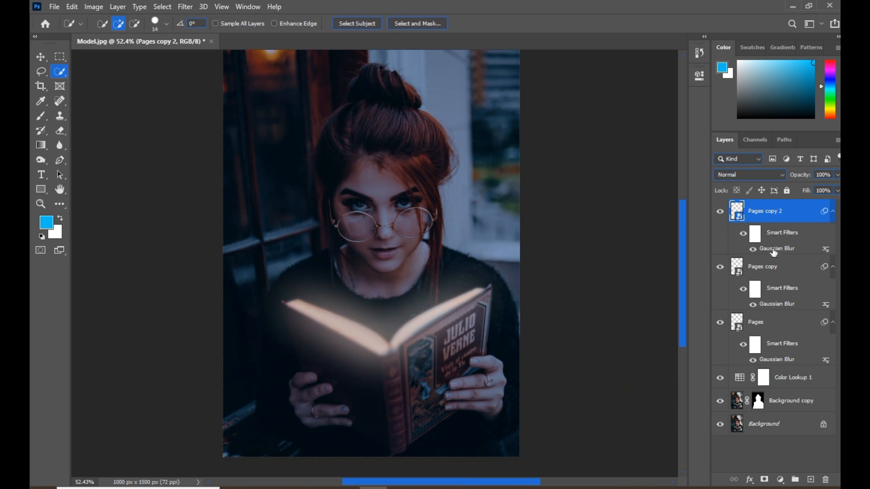
double_click(774, 249)
left_click_drag(538, 284, 563, 284)
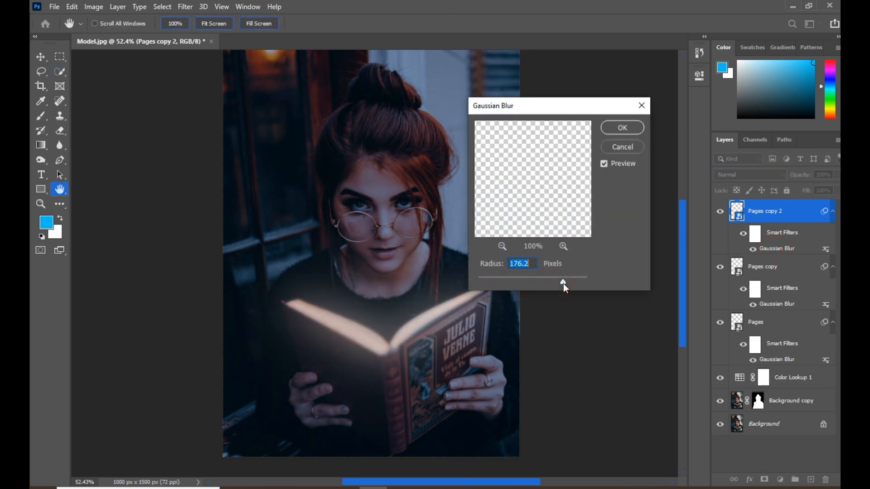
left_click(614, 130)
Duplicate the Pages copy 2 layer and set the new copy's Gaussian Blur radius to 539.4 pixels
key("ctrl+j")
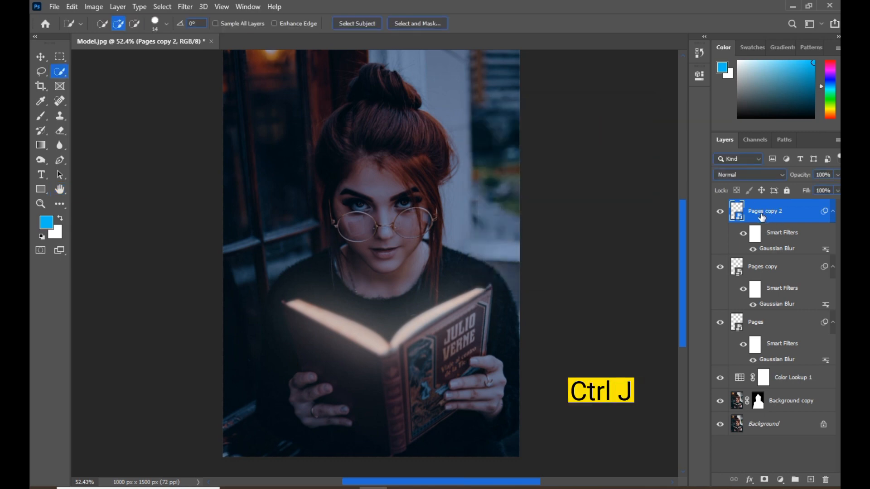
double_click(765, 248)
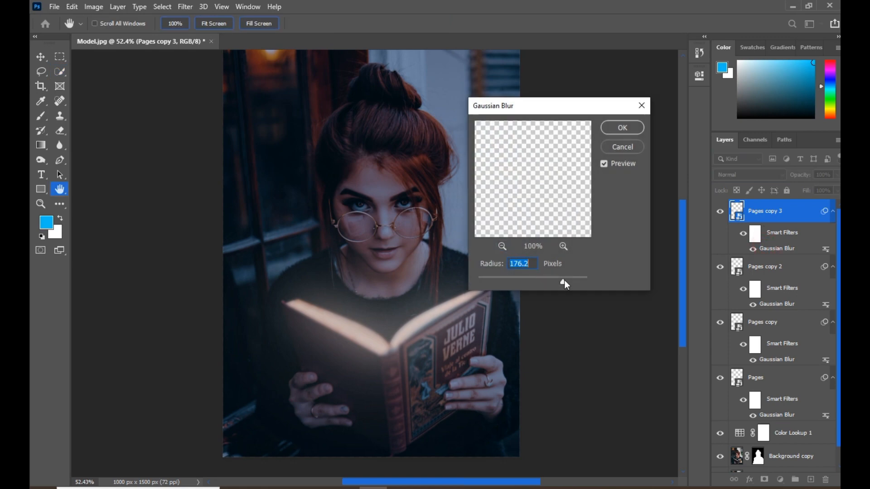
left_click_drag(564, 281, 576, 281)
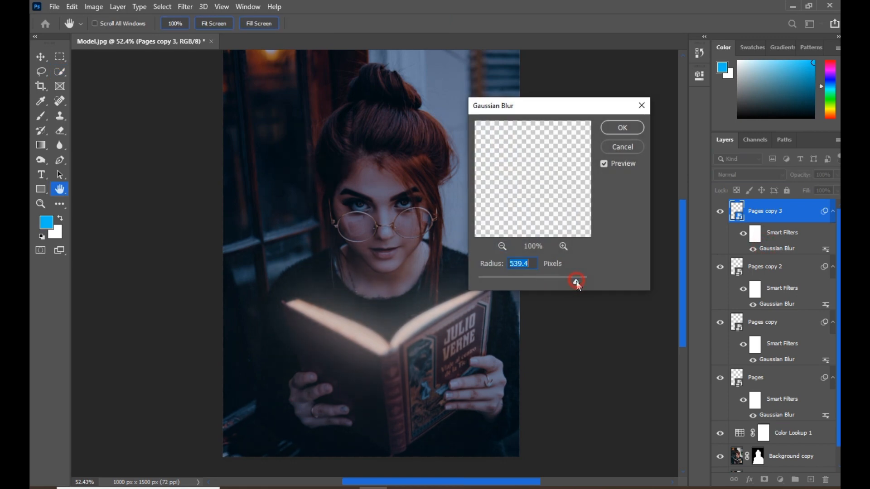
left_click(619, 128)
key("w")
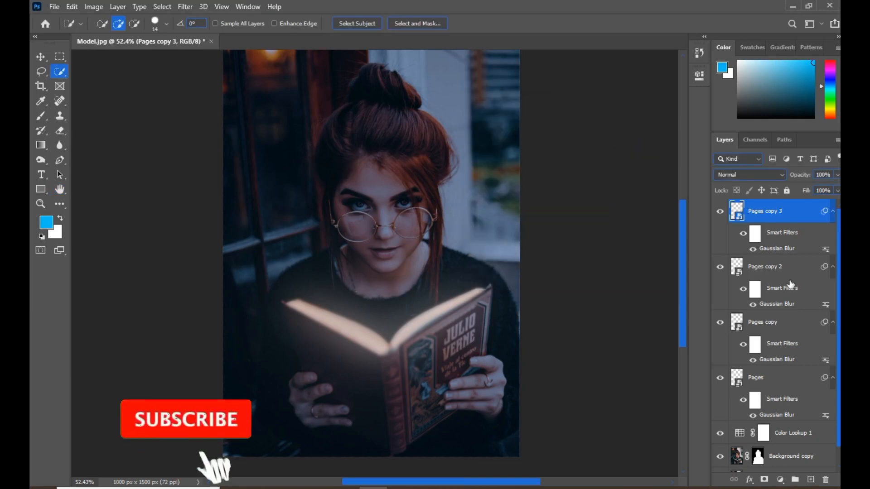
Group all four Pages layers and expand the new group
left_click(762, 381, "shift")
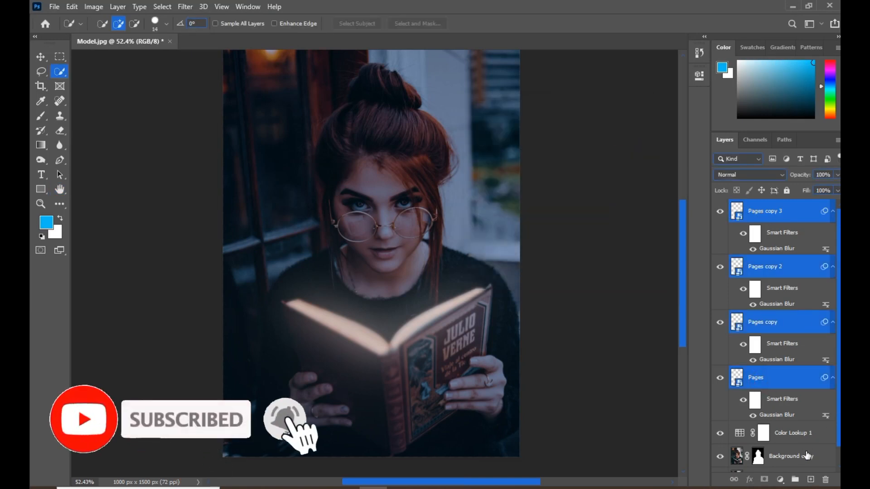
key("ctrl+g")
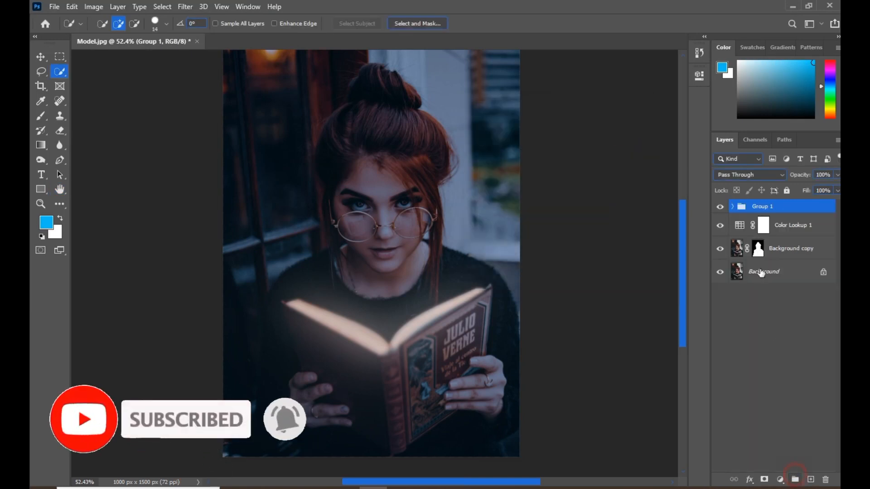
left_click(732, 206)
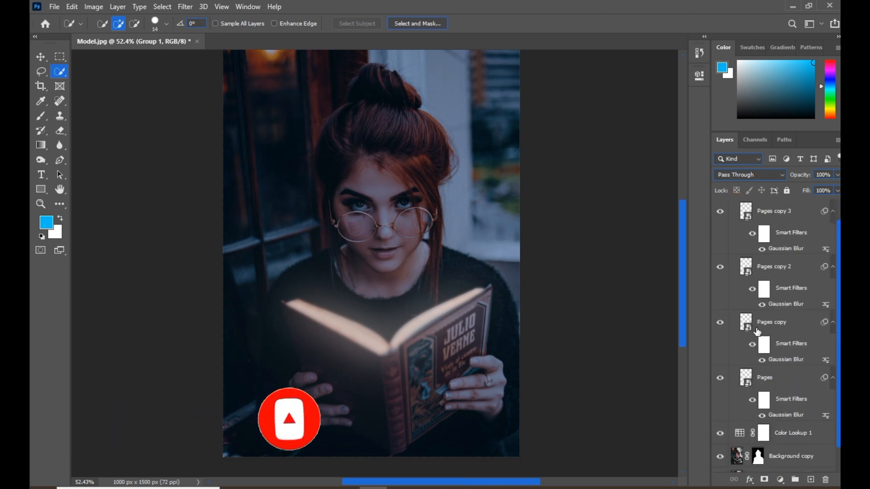
Set the blend mode of the Pages and Pages copy layers to Linear Dodge (Add)
scroll(754, 328, "down", 1)
left_click(766, 378)
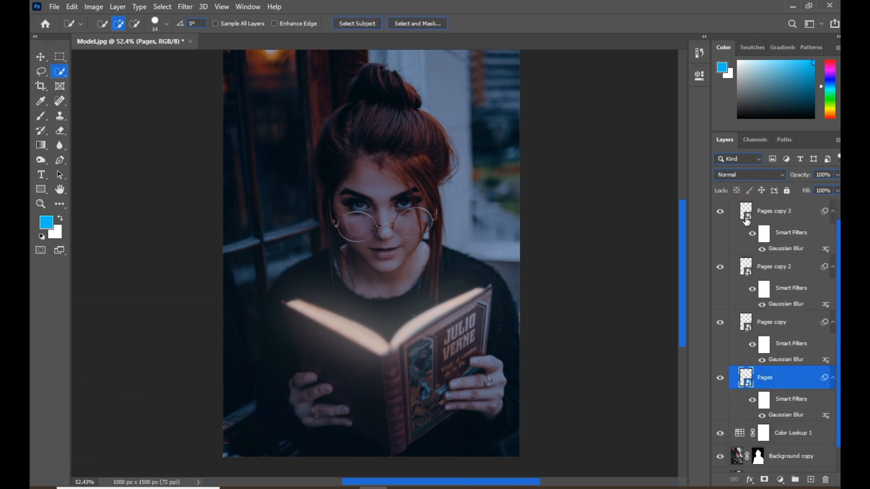
left_click(745, 174)
left_click(747, 286)
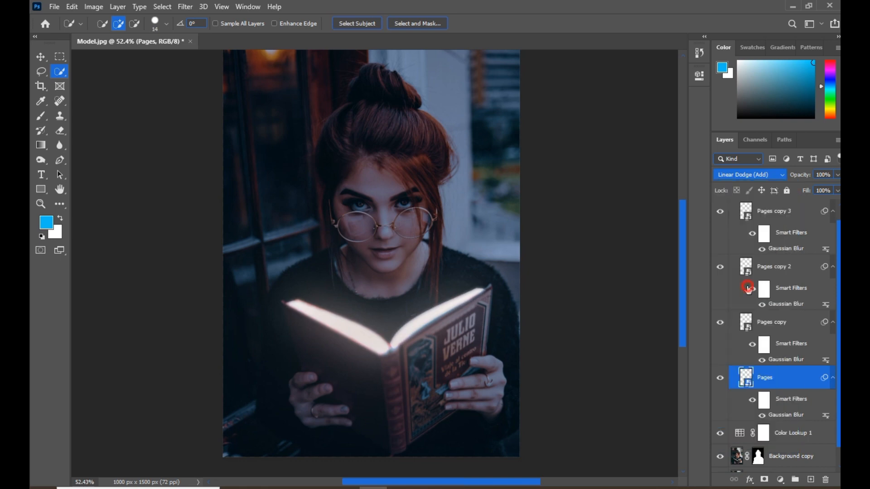
left_click(773, 322)
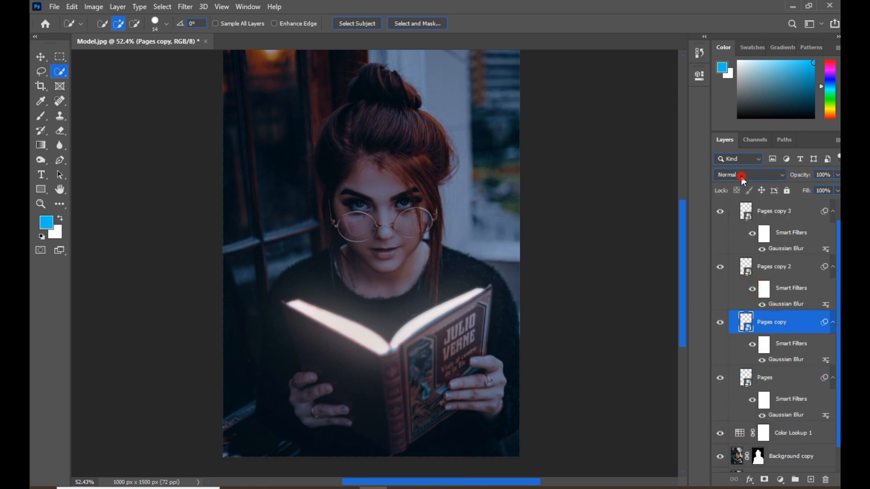
left_click(742, 175)
left_click(755, 288)
Set the blend mode of Pages copy 2 and Pages copy 3 to Linear Dodge (Add), and collapse their group
left_click(772, 268)
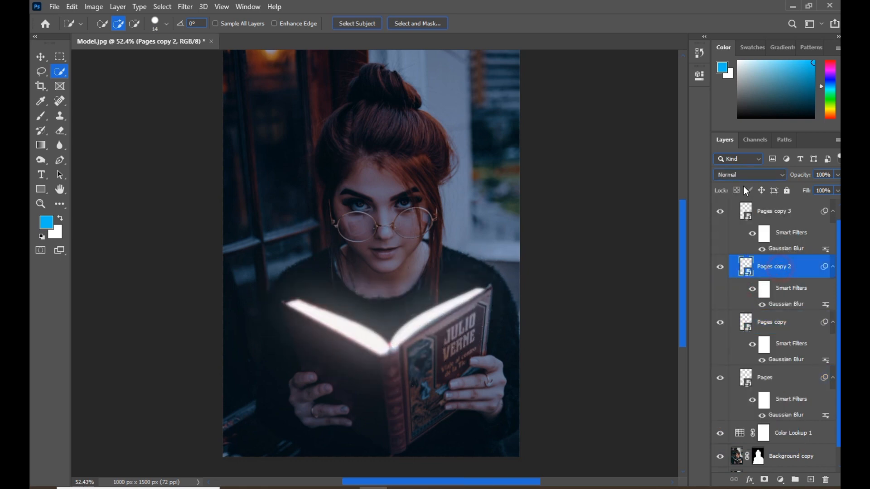
left_click(748, 174)
left_click(749, 288)
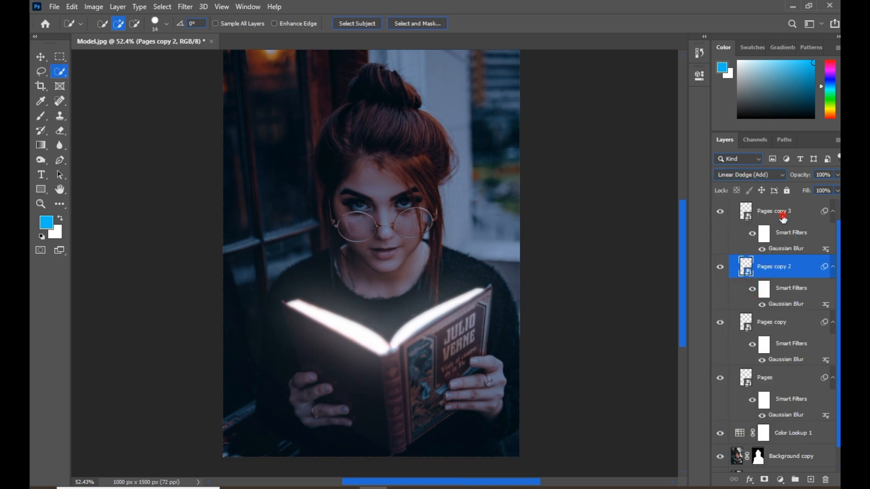
left_click(783, 218)
left_click(751, 175)
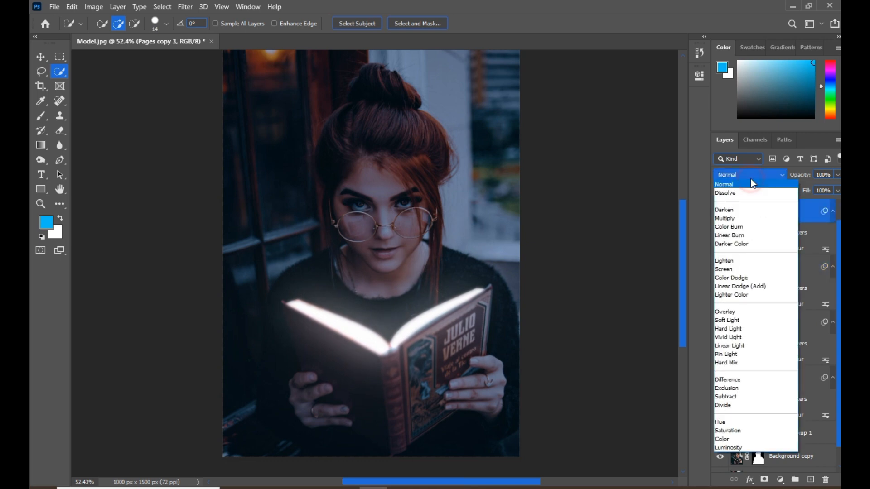
left_click(752, 286)
key("ctrl+g")
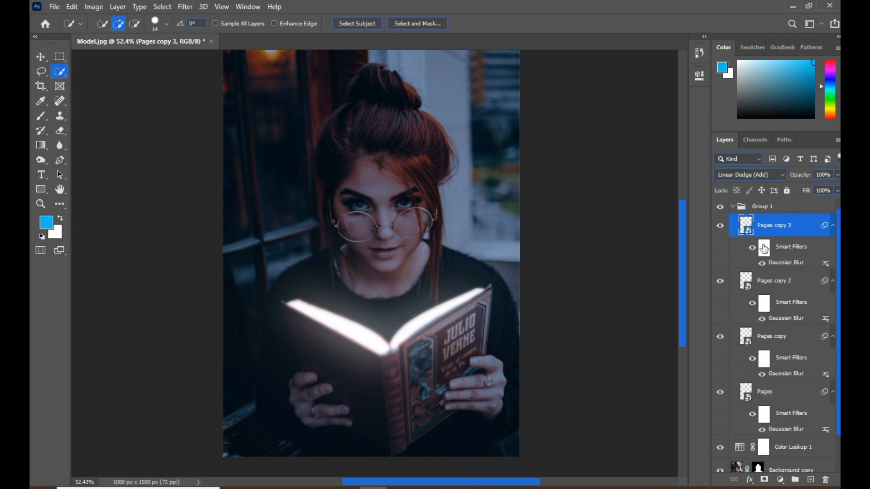
left_click(733, 208)
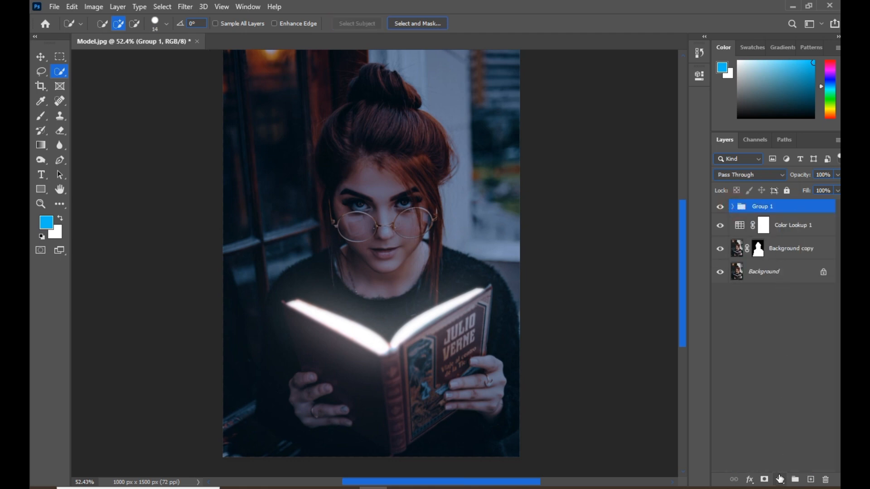
Add a Hue/Saturation adjustment above Group 1 with Colorize enabled, and clip it to the group
left_click(780, 479)
left_click(787, 361)
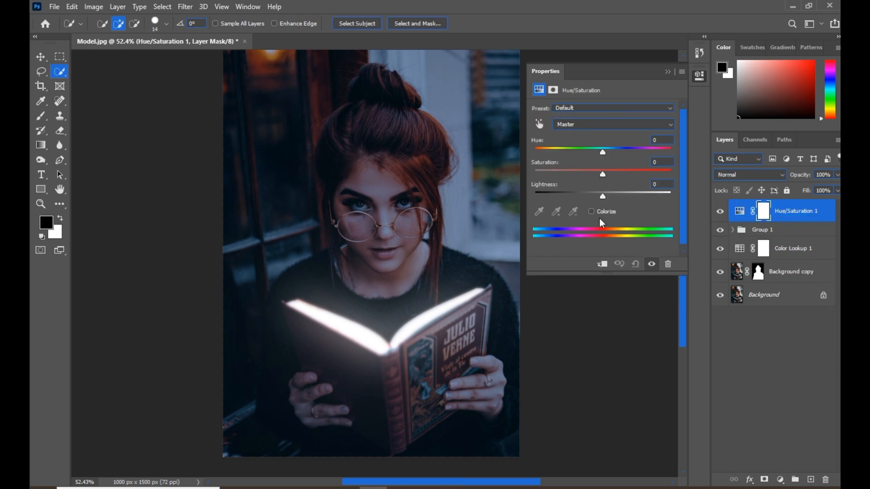
left_click(591, 211)
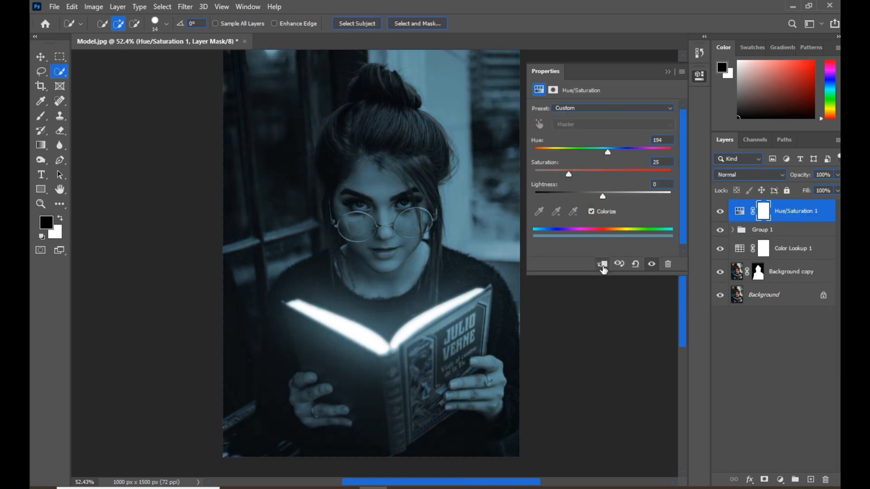
left_click(602, 265)
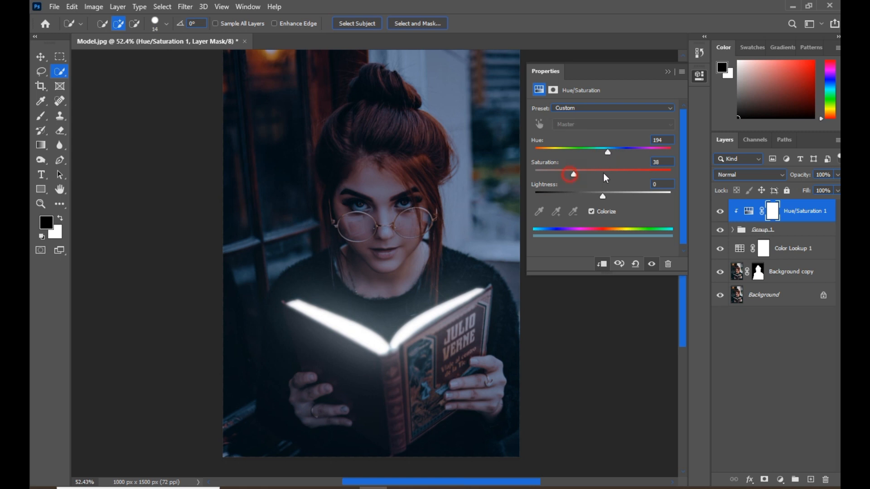
Set the clipped Hue/Saturation adjustment's saturation to 95 and lightness to -9
left_click_drag(632, 176, 598, 197)
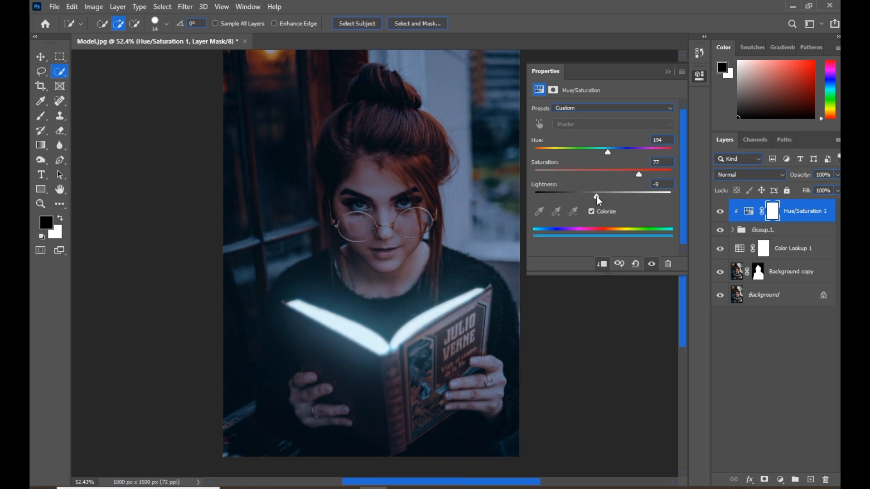
left_click_drag(638, 174, 648, 175)
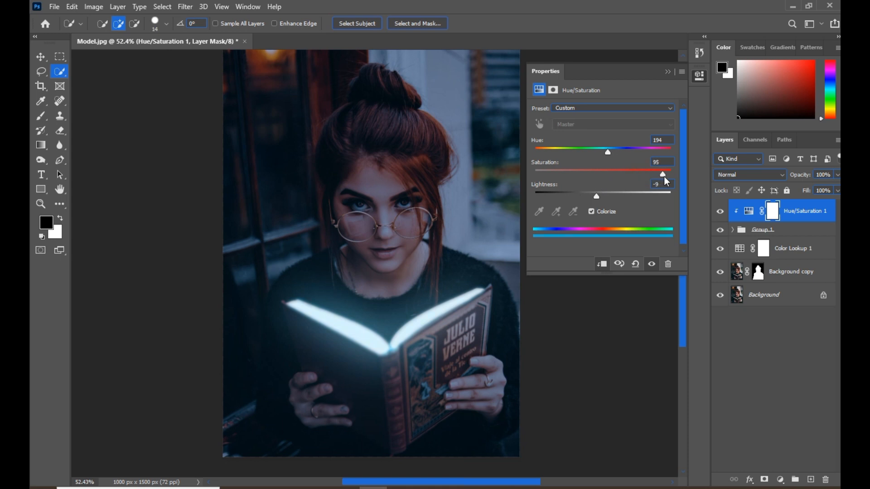
left_click(668, 71)
scroll(376, 262, "down", 1)
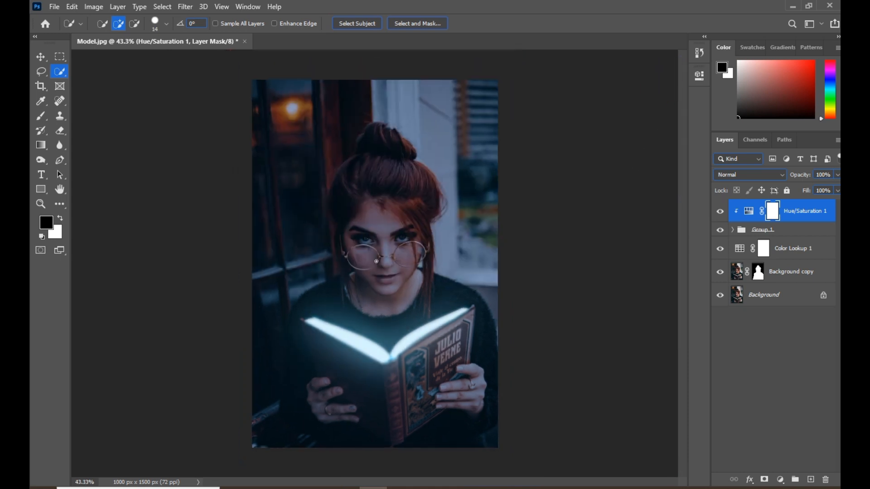
Duplicate the Hue/Saturation 1 adjustment, place the copy directly above Color Lookup 1, and clip it to that layer
left_click(40, 57)
left_click(794, 211)
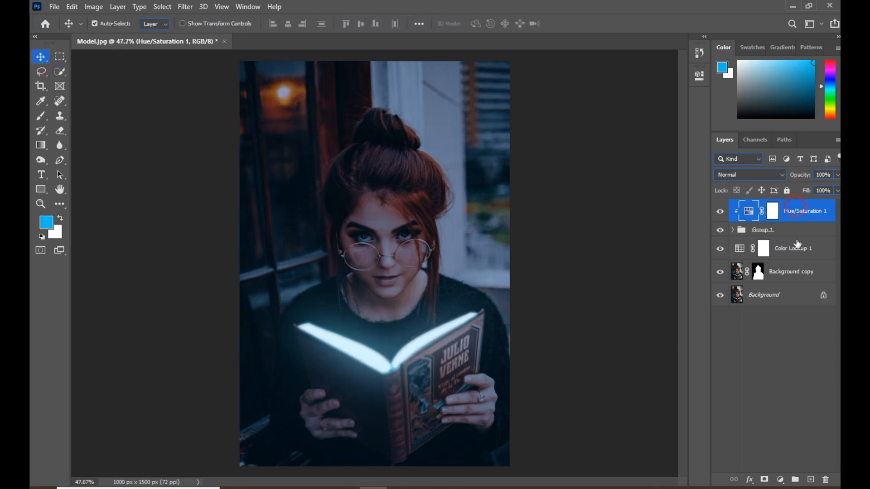
left_click_drag(793, 212, 810, 479)
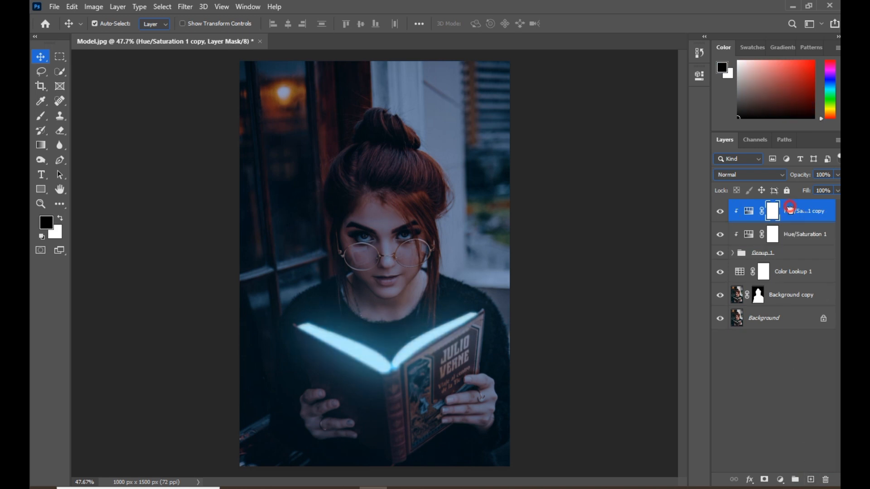
left_click_drag(790, 208, 789, 264)
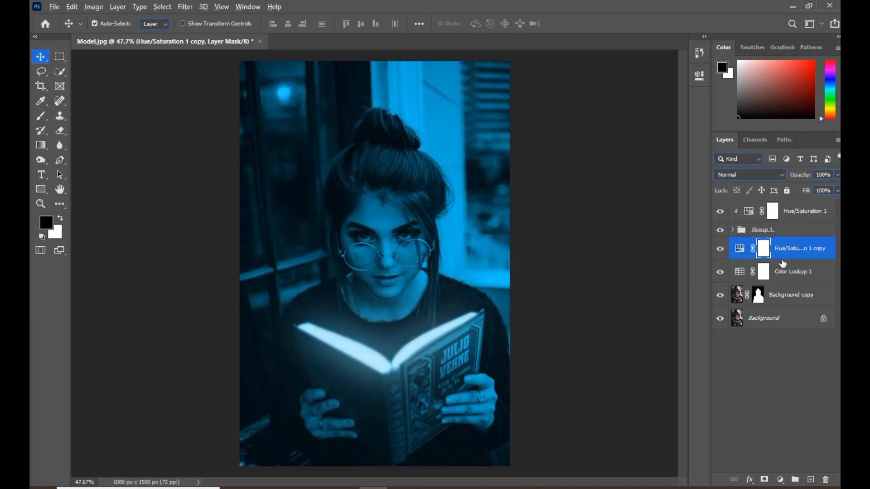
right_click(782, 259)
left_click(684, 226)
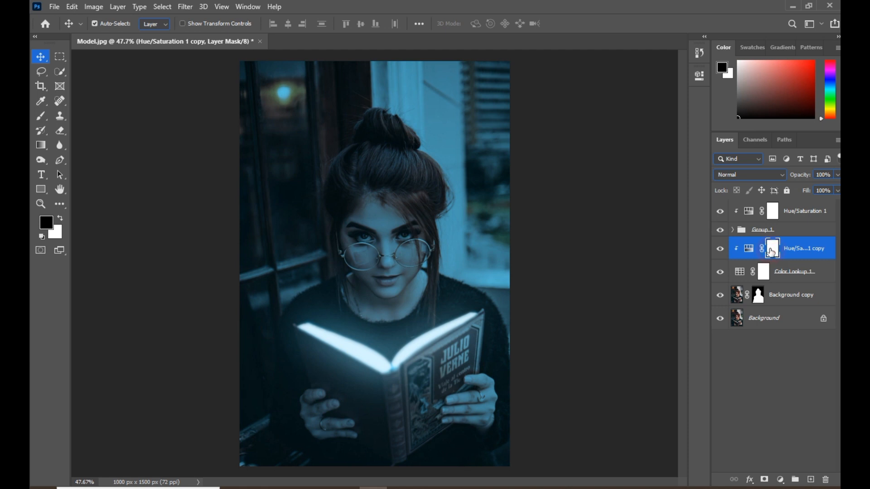
Paint black on the Hue/Saturation copy's mask over the background, book cover and hands, keeping the blue tint on the face and chest
left_click(41, 116)
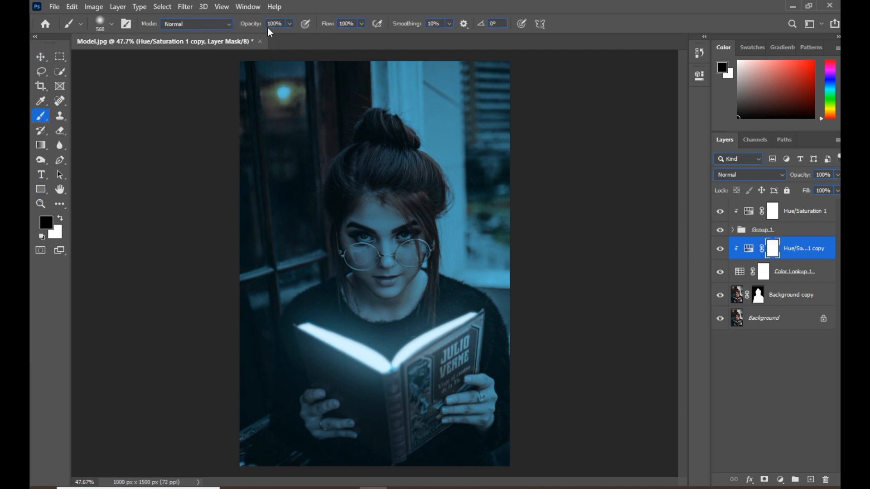
left_click_drag(410, 143, 377, 143)
mouse_move(247, 108)
left_mouse_down()
mouse_move(436, 89)
mouse_move(524, 91)
mouse_move(427, 97)
mouse_move(334, 82)
mouse_move(199, 101)
mouse_move(524, 93)
mouse_move(489, 131)
mouse_move(521, 222)
mouse_move(493, 157)
mouse_move(412, 97)
mouse_move(525, 231)
left_mouse_up()
mouse_move(488, 422)
left_mouse_down()
mouse_move(453, 445)
mouse_move(527, 399)
mouse_move(408, 419)
mouse_move(459, 400)
mouse_move(205, 444)
mouse_move(349, 448)
mouse_move(215, 428)
mouse_move(288, 469)
mouse_move(213, 276)
mouse_move(212, 192)
mouse_move(204, 284)
left_mouse_up()
mouse_move(469, 116)
left_mouse_down()
mouse_move(260, 192)
mouse_move(400, 95)
mouse_move(551, 285)
mouse_move(546, 350)
mouse_move(520, 260)
mouse_move(504, 233)
mouse_move(481, 233)
mouse_move(581, 286)
left_mouse_up()
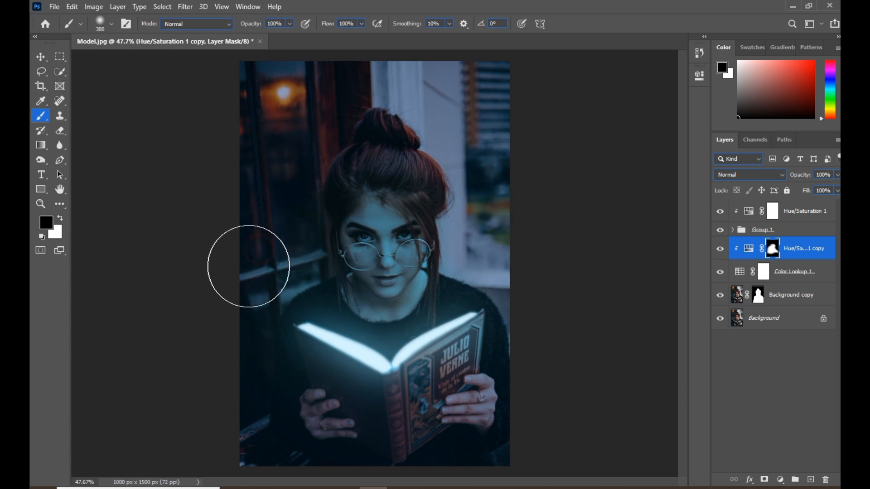
Compare the portrait with and without the masked Hue/Saturation copy
left_click(41, 57)
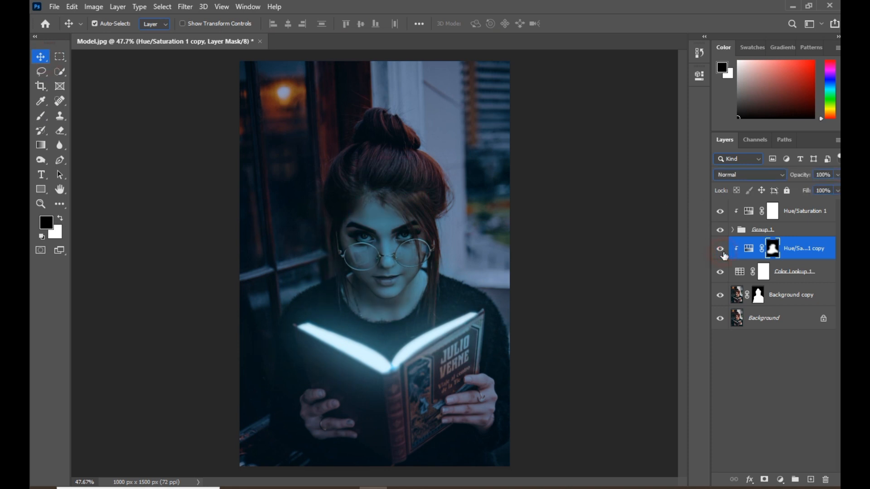
left_click(722, 249)
left_click(721, 249)
scroll(407, 249, "down", 1)
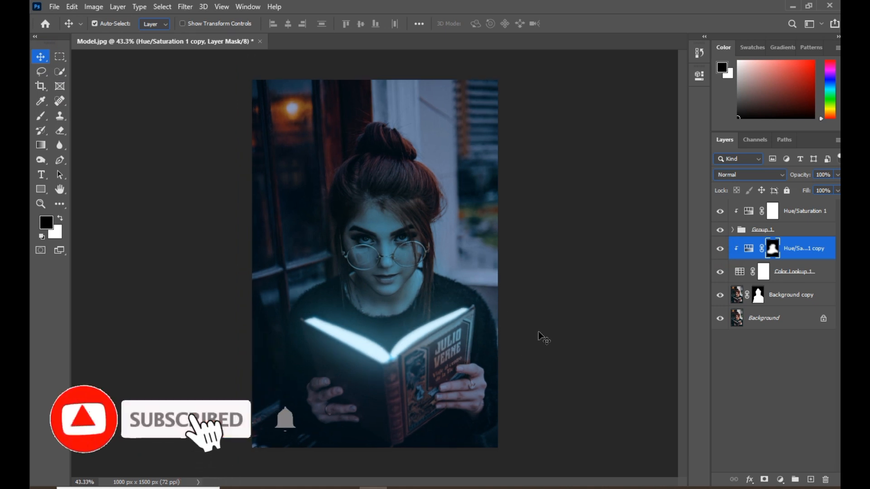
Deselect all layers and place the Sparkles image as an embedded object at the top of the layer stack
left_click(752, 371)
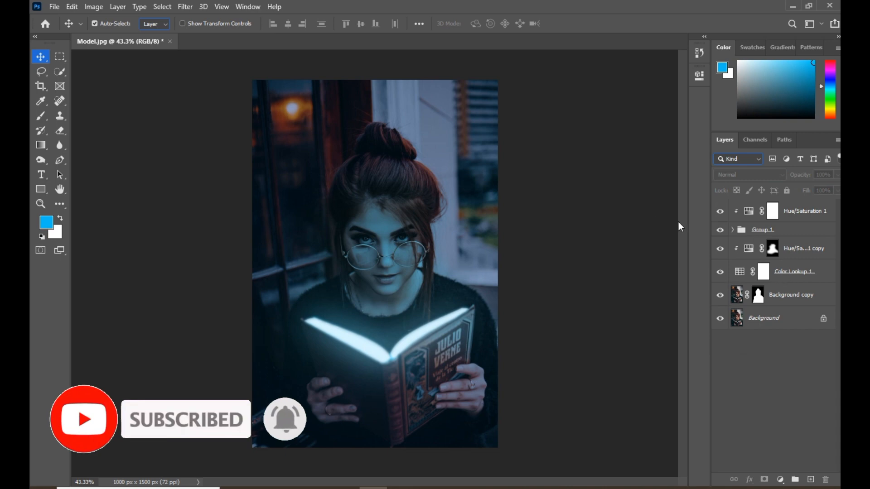
left_click(53, 6)
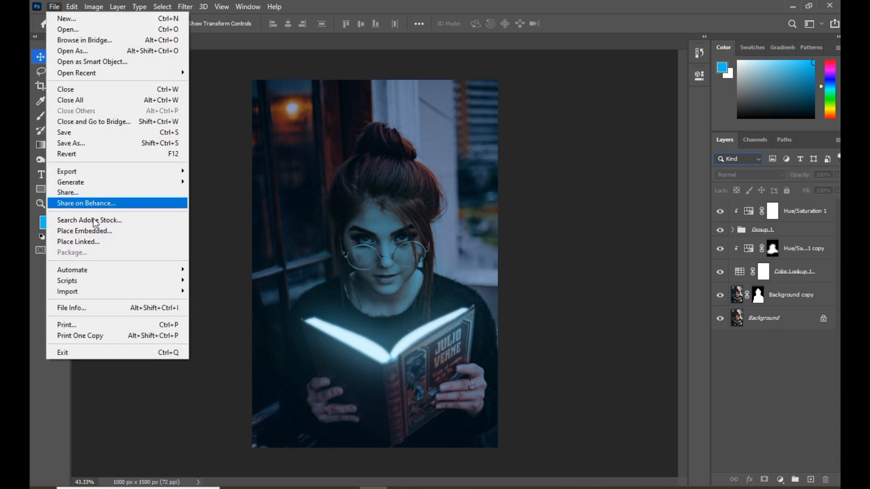
left_click(86, 231)
left_click(289, 111)
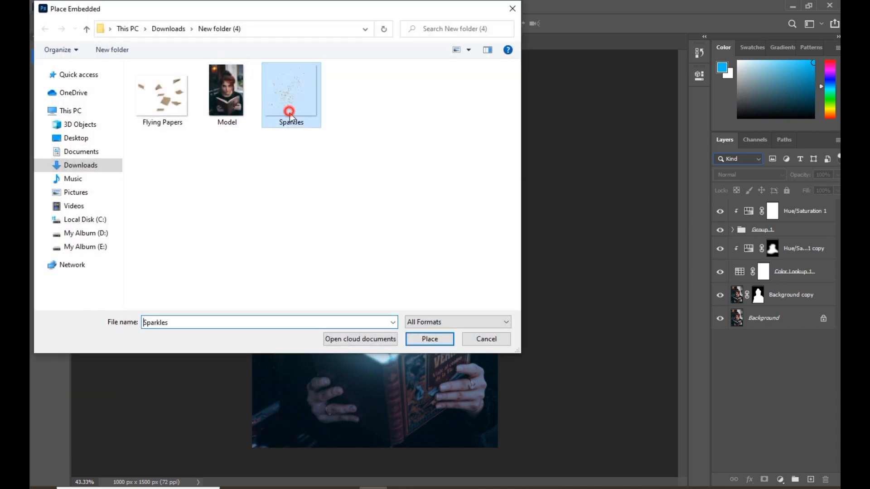
left_click(428, 339)
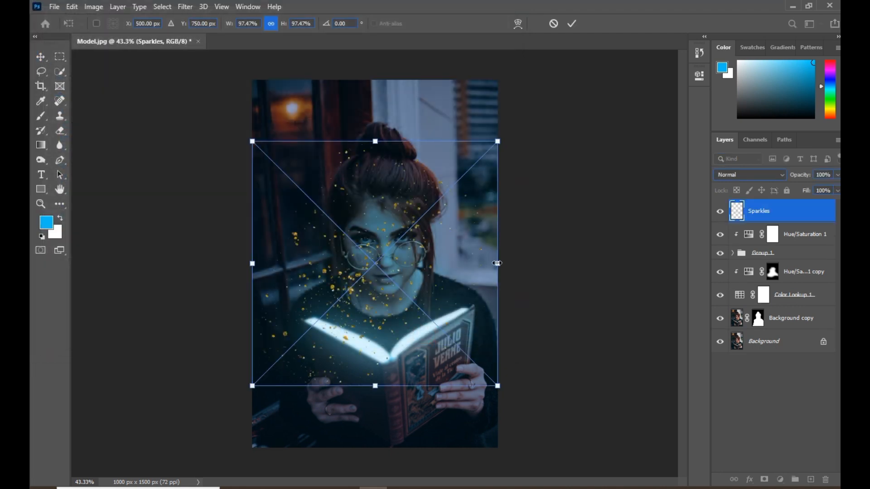
Scale the placed Sparkles to about 65%, rotate them about 56°, and position them over the open book and chest
left_click_drag(497, 264, 360, 261)
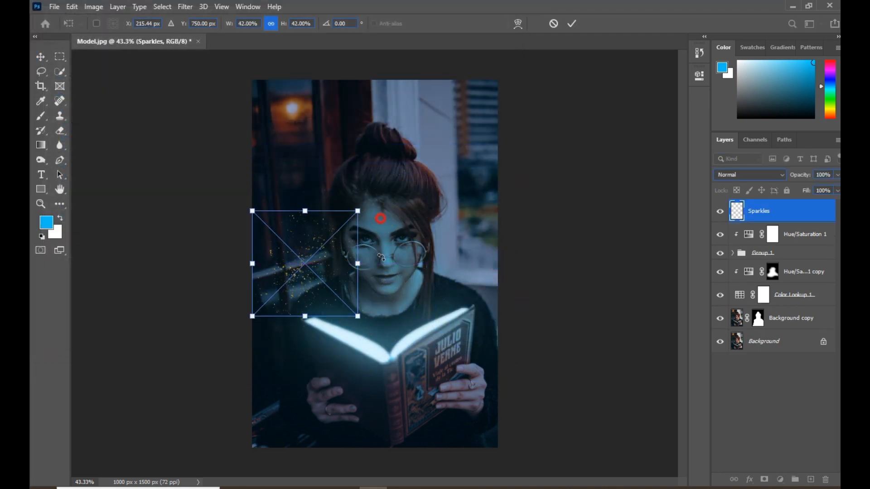
left_click_drag(382, 204, 401, 281)
left_click_drag(290, 272, 358, 347)
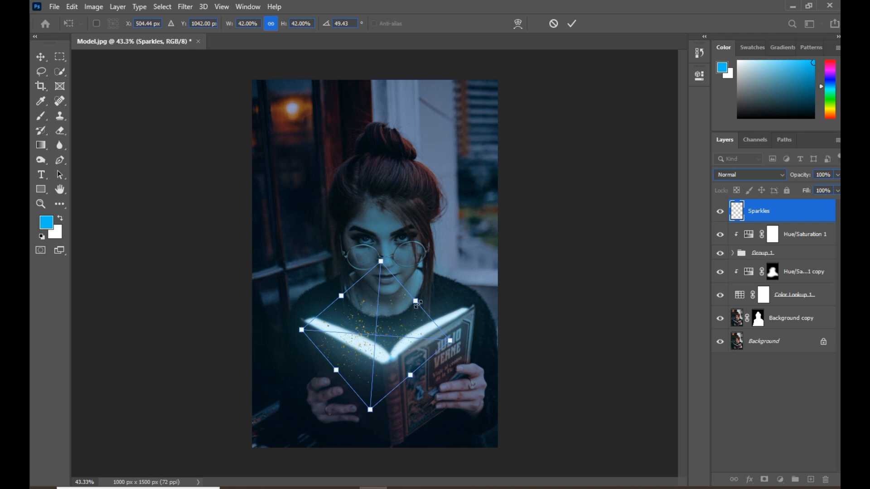
left_click_drag(414, 303, 450, 287)
left_click_drag(507, 342, 518, 368)
left_click_drag(456, 286, 467, 278)
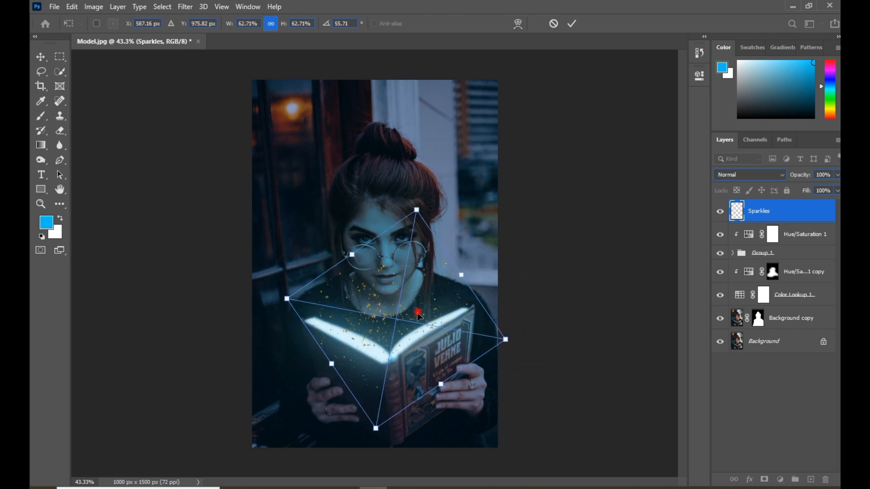
left_click_drag(418, 316, 419, 323)
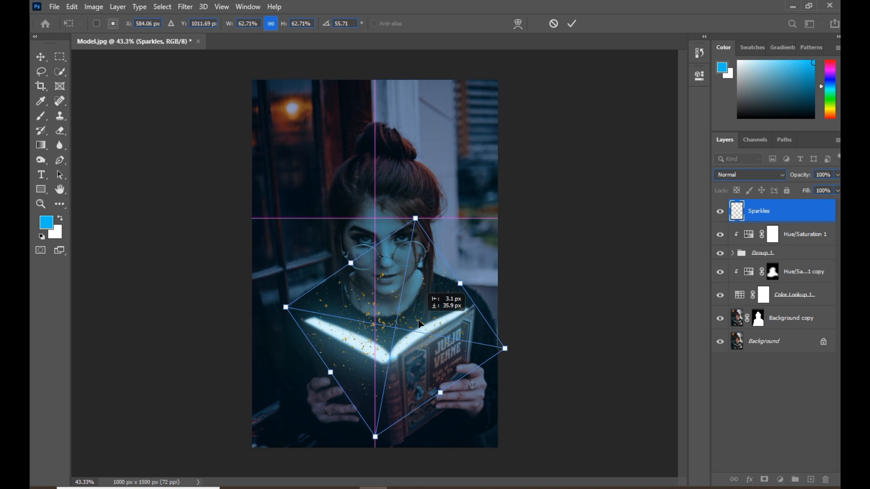
mouse_move(419, 323)
left_mouse_down()
mouse_move(420, 342)
mouse_move(418, 306)
mouse_move(405, 330)
left_mouse_up()
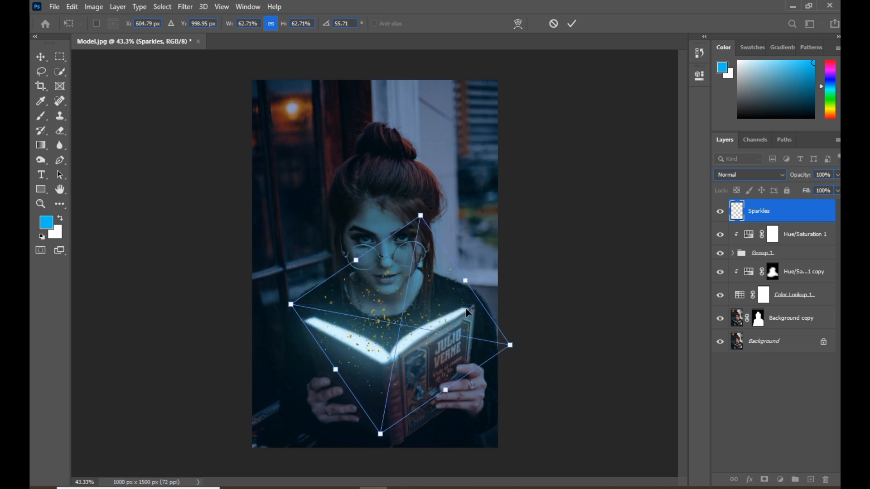
left_click_drag(466, 283, 469, 278)
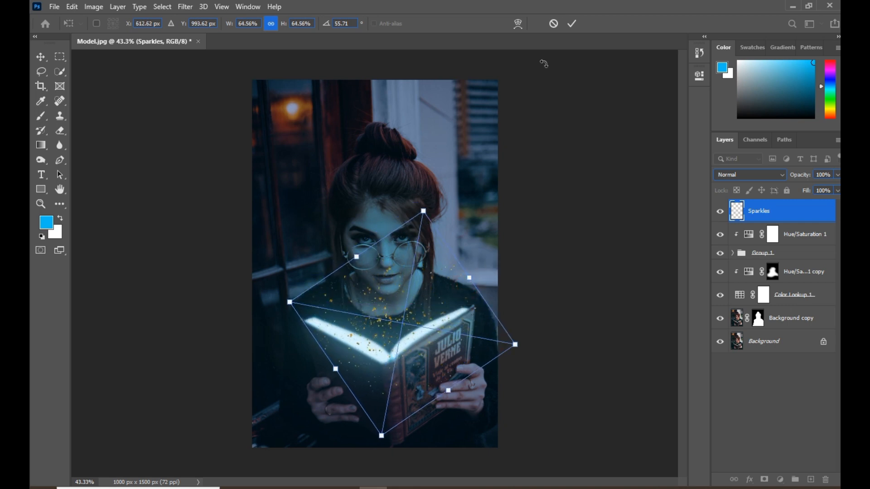
left_click(572, 23)
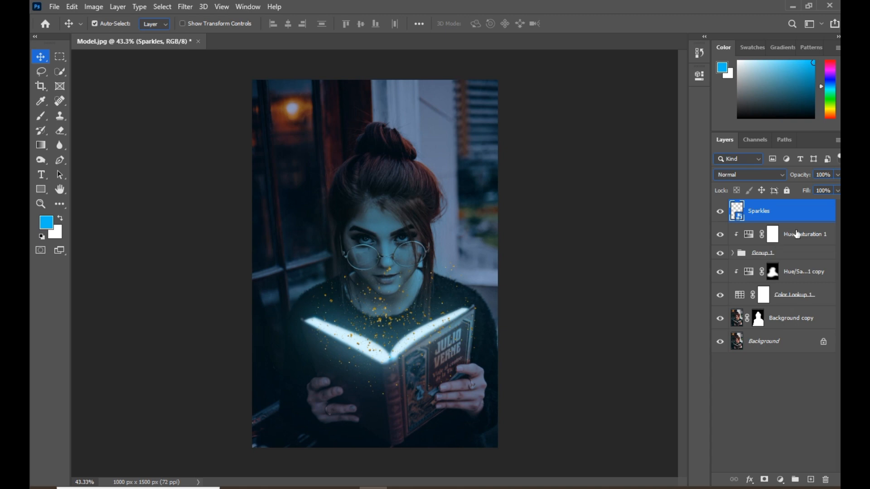
Duplicate the Hue/Saturation 1 adjustment directly above the Sparkles layer and clip the copy to it
left_click_drag(797, 233, 791, 211)
right_click(780, 212)
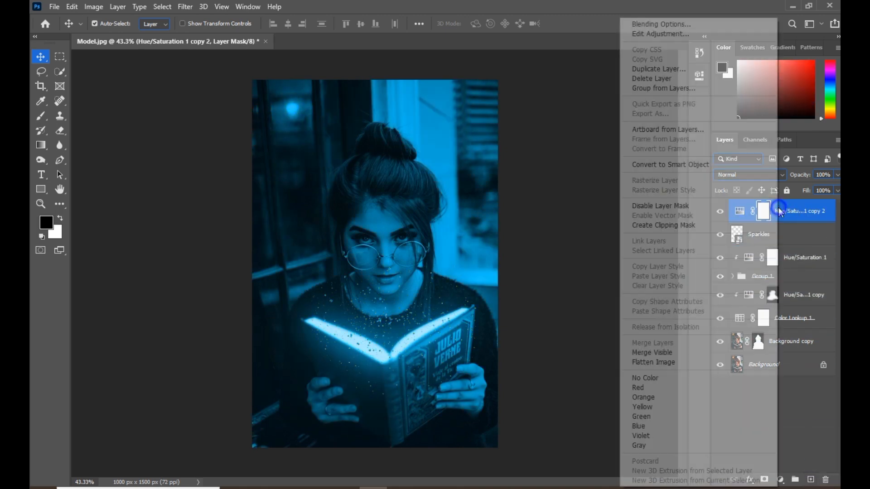
left_click(664, 225)
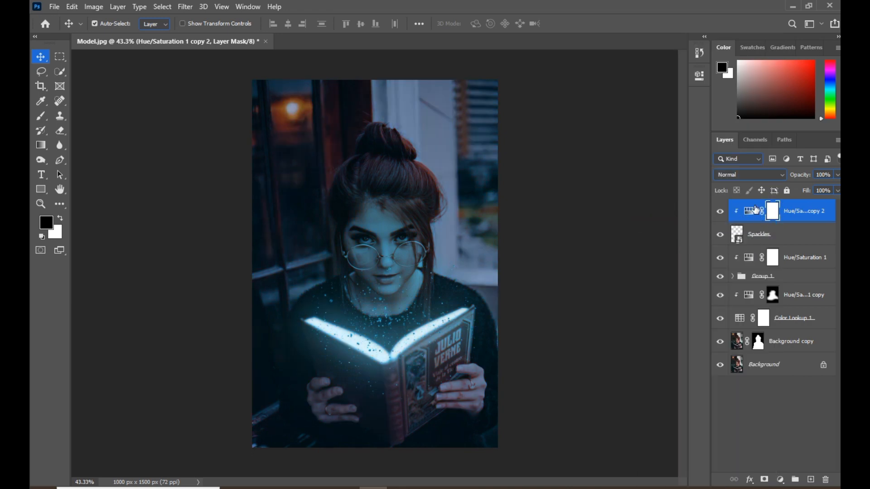
Set the Sparkles layer's blend mode to Lighten and move the sparkles slightly upward from the book pages
left_click(759, 232)
left_click(738, 175)
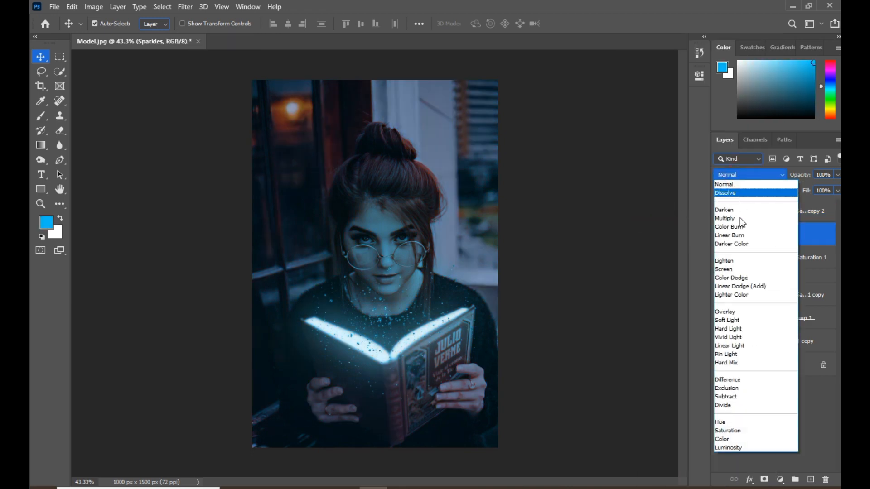
left_click(726, 261)
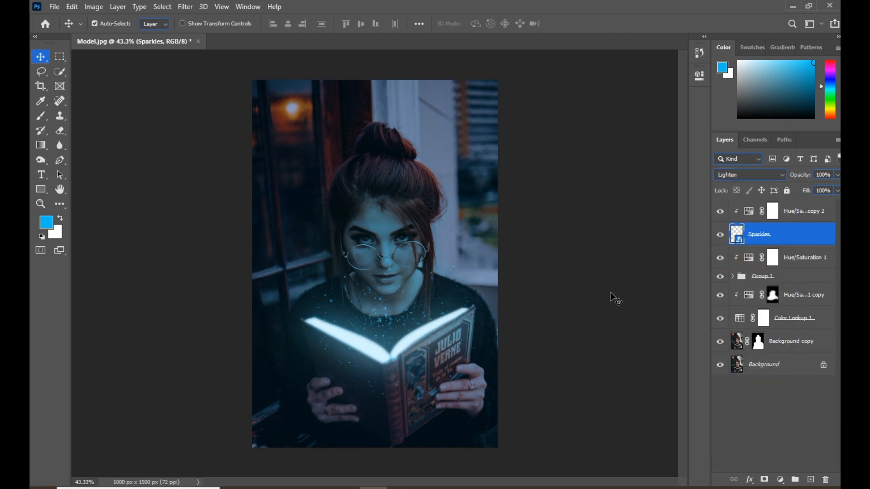
left_click_drag(379, 320, 380, 302)
left_click(375, 292, "ctrl")
key("ctrl+z")
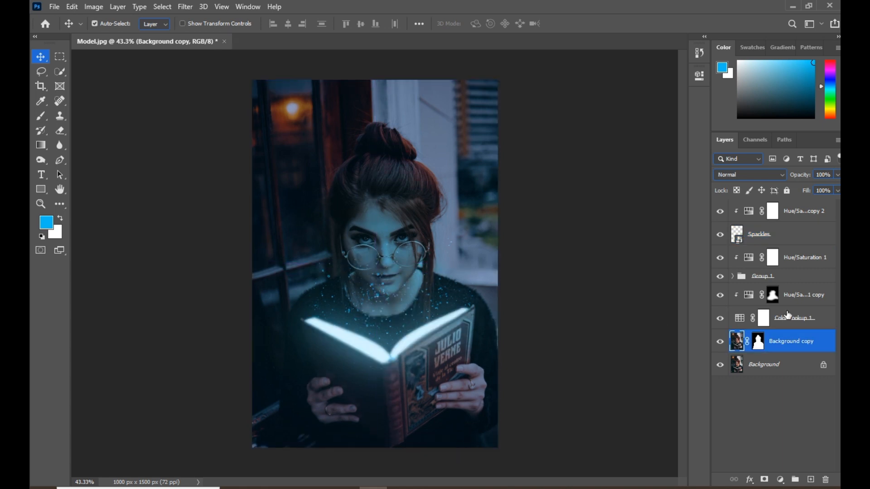
left_click(781, 237)
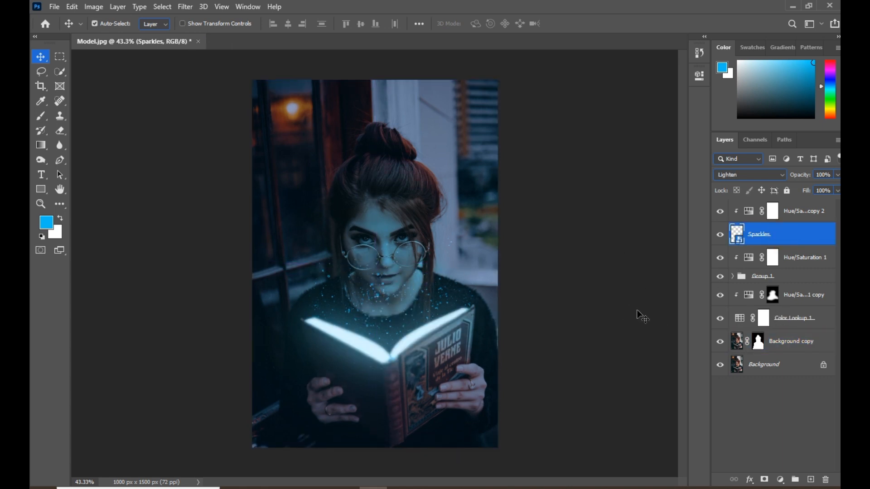
Add a layer mask to Sparkles and paint black on it over the face and the side of the book
left_click(764, 476)
left_click(44, 118)
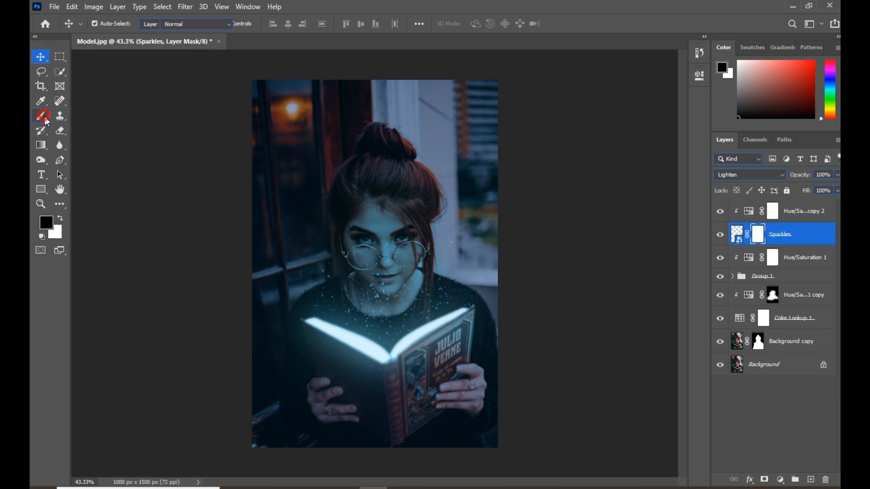
left_click(426, 237)
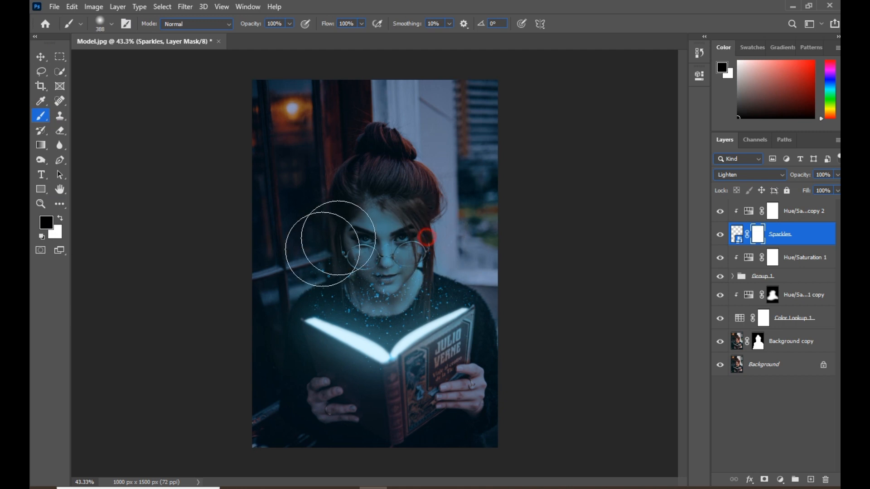
mouse_move(322, 249)
left_mouse_down()
mouse_move(307, 233)
mouse_move(353, 237)
mouse_move(404, 225)
mouse_move(371, 230)
mouse_move(359, 258)
mouse_move(476, 220)
mouse_move(501, 262)
mouse_move(195, 317)
mouse_move(292, 388)
mouse_move(373, 403)
mouse_move(331, 375)
left_mouse_up()
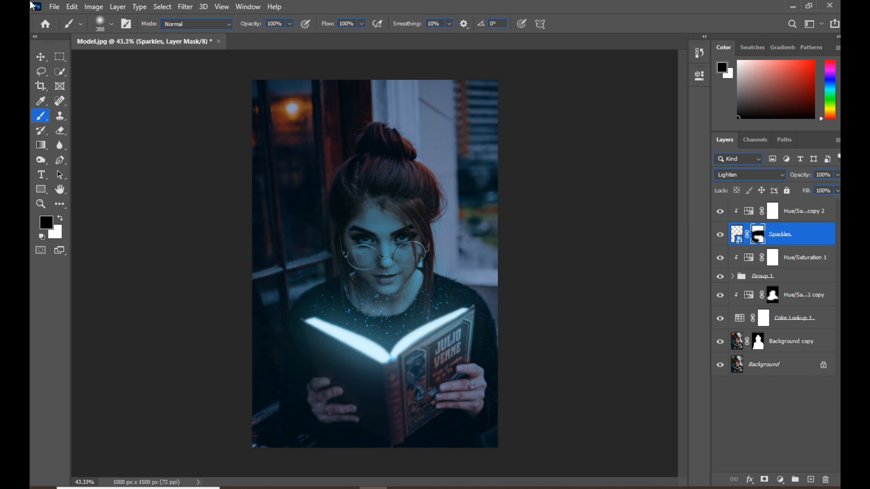
left_click(40, 56)
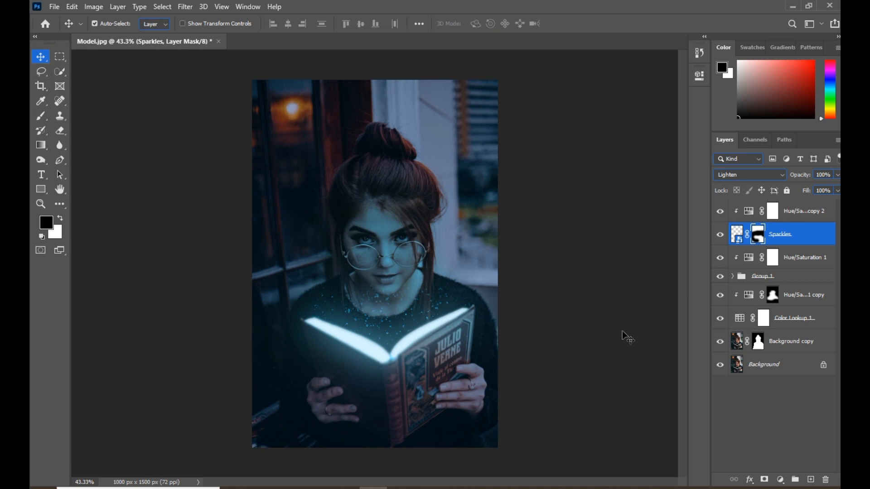
Place the Flying Papers image as an embedded object directly above the Background layer
left_click(787, 345)
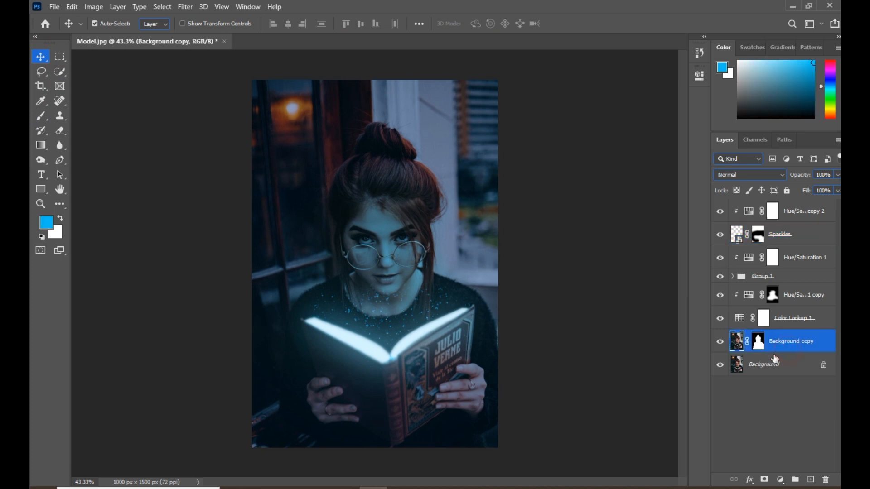
left_click(776, 365)
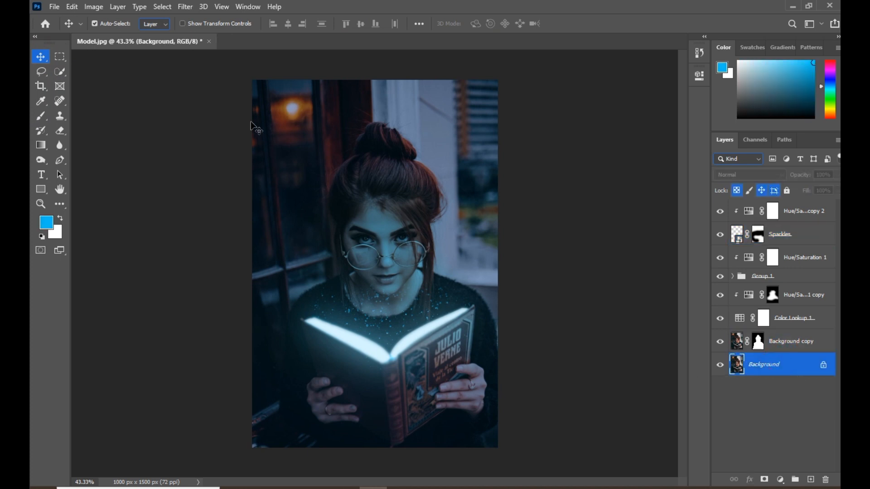
left_click(54, 9)
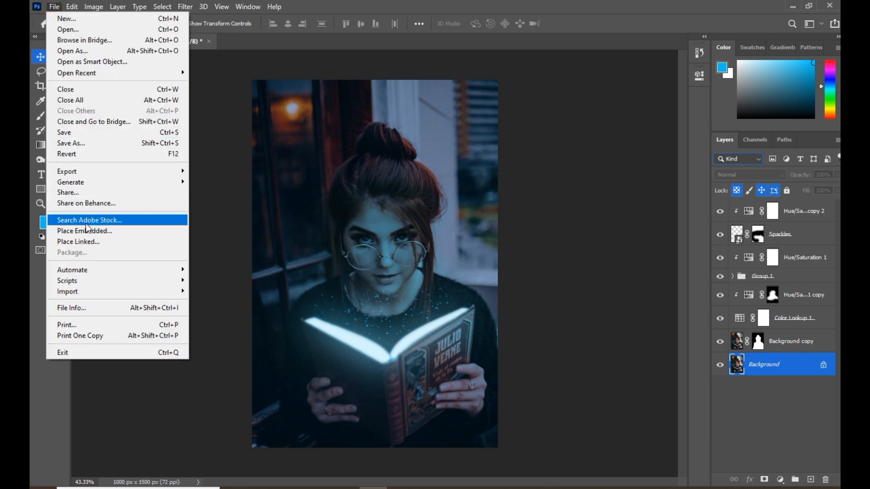
left_click(91, 232)
left_click(166, 98)
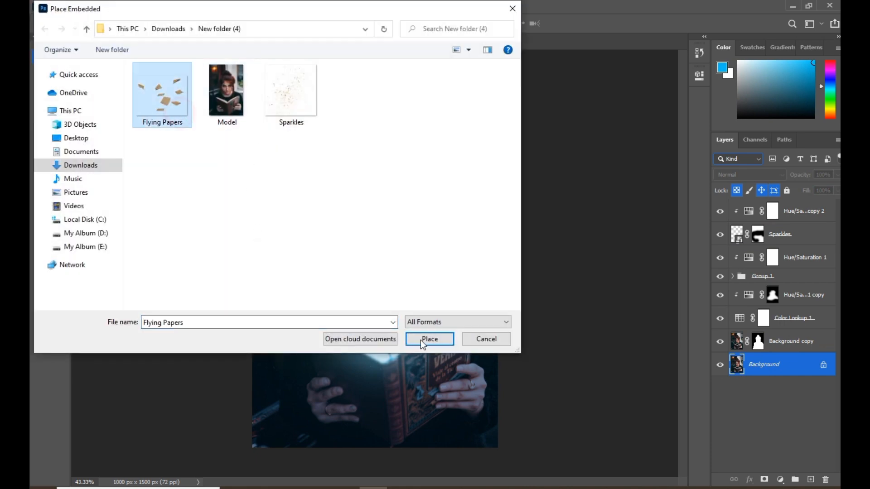
left_click(424, 335)
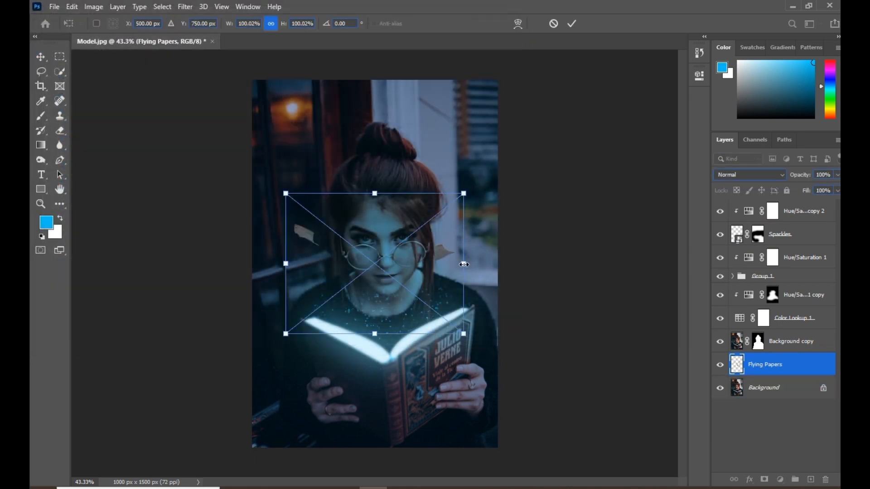
Scale the Flying Papers to about 178%, rotate them to about -52°, and shift them slightly upward behind the woman
left_click_drag(464, 265, 534, 264)
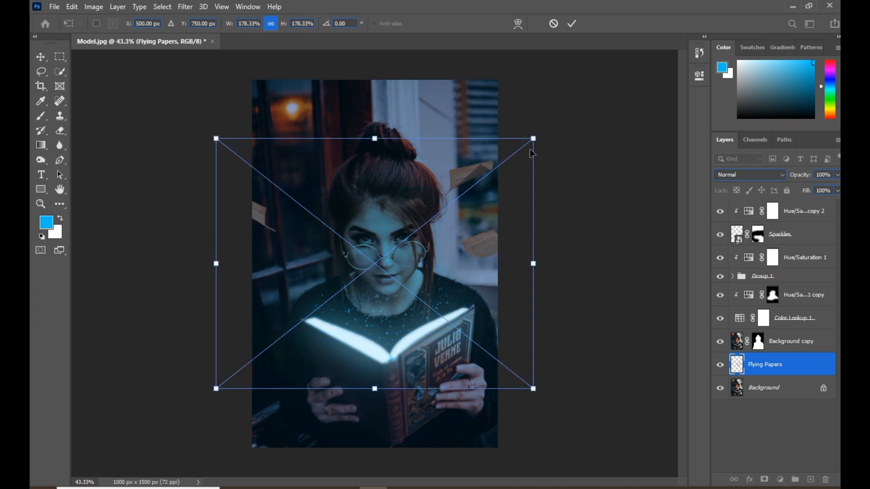
left_click_drag(545, 136, 387, 132)
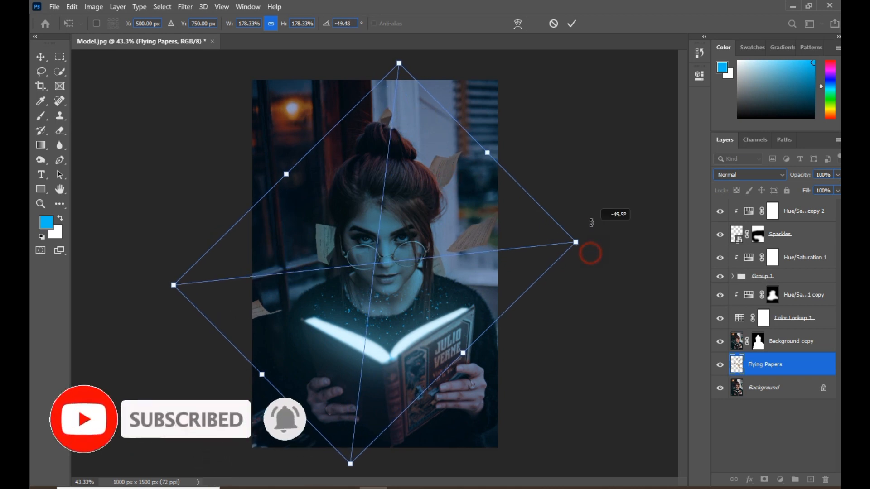
left_click_drag(588, 249, 590, 219)
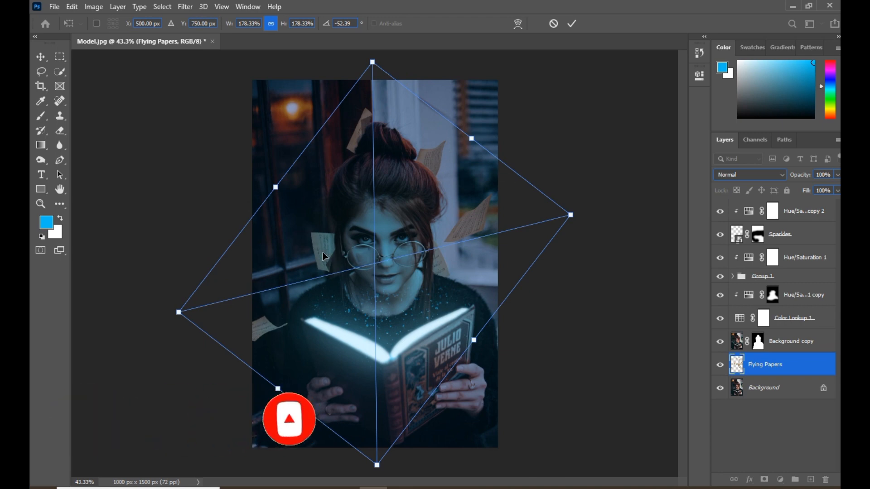
left_click_drag(323, 252, 325, 230)
left_click(572, 24)
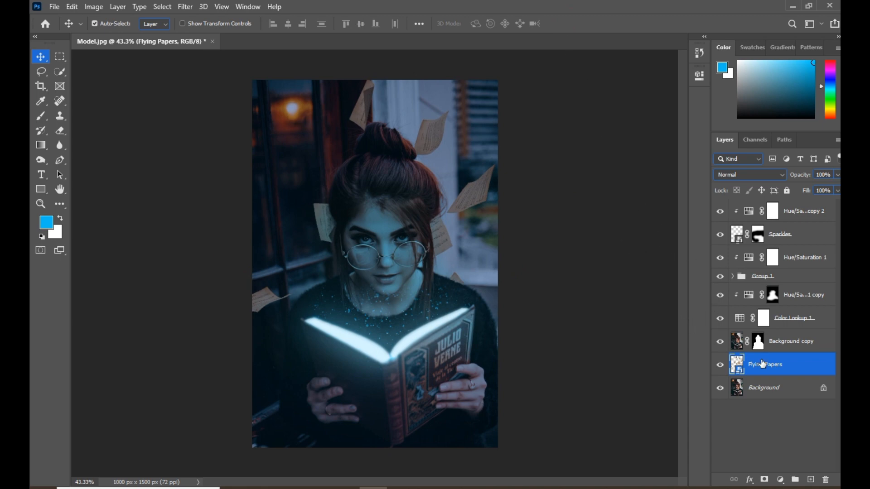
Apply a Gaussian Blur with a 3.6-pixel radius to the Flying Papers layer, collapse its filter list, and deselect all layers
left_click(182, 7)
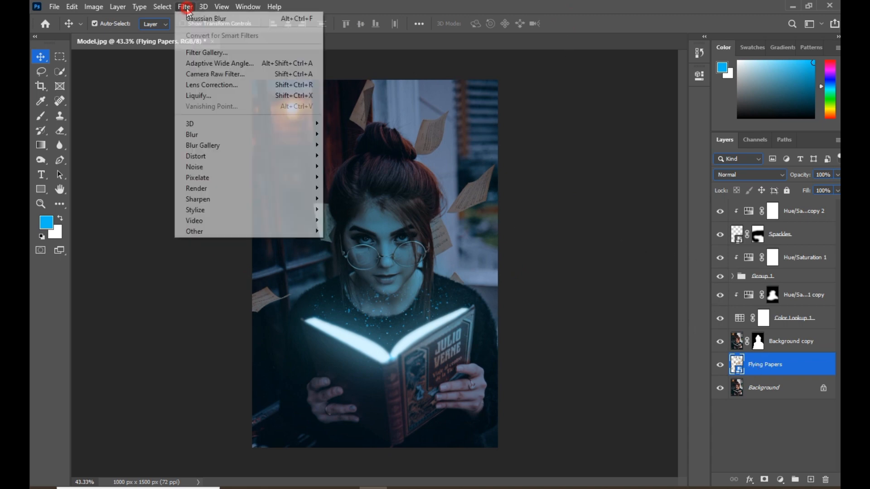
mouse_move(218, 136)
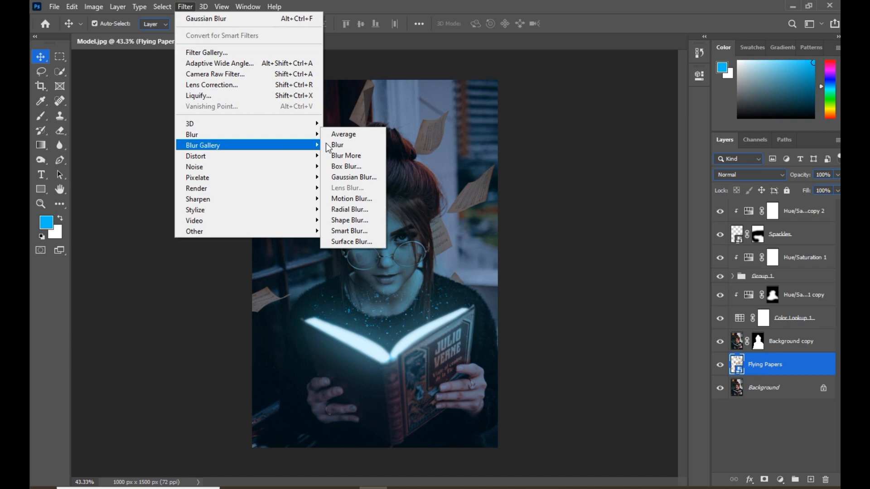
left_click(353, 177)
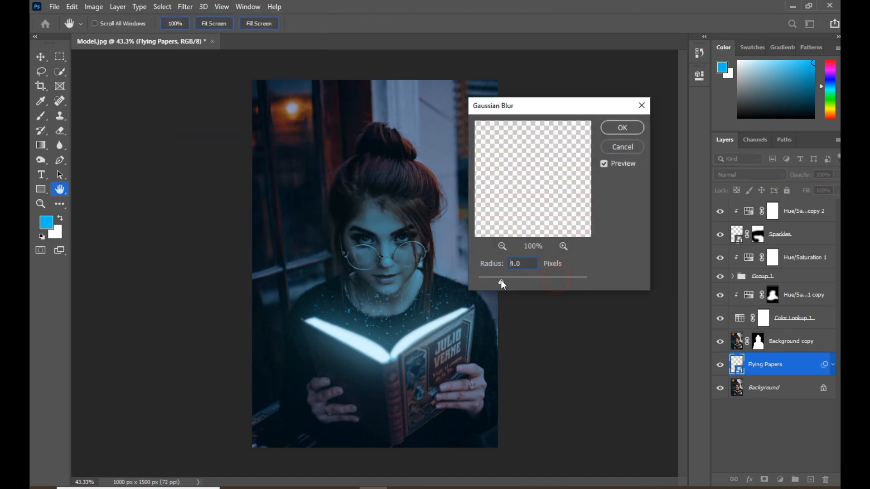
left_click_drag(501, 280, 498, 279)
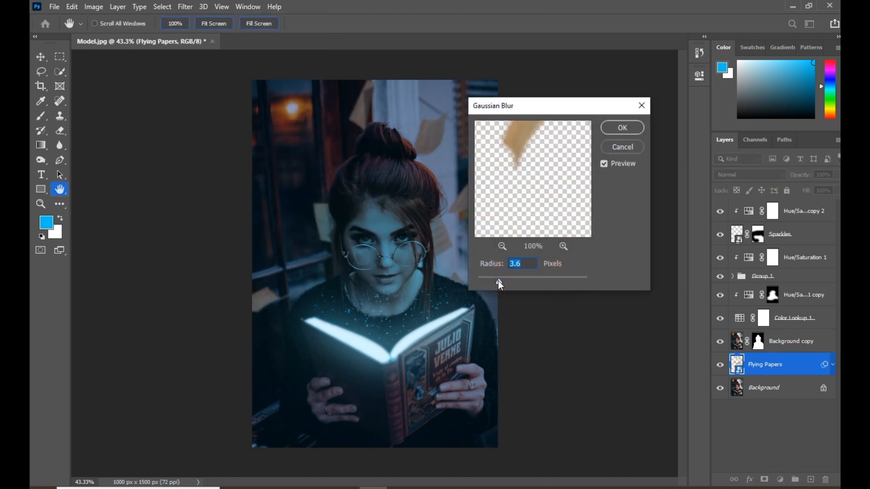
left_click(618, 122)
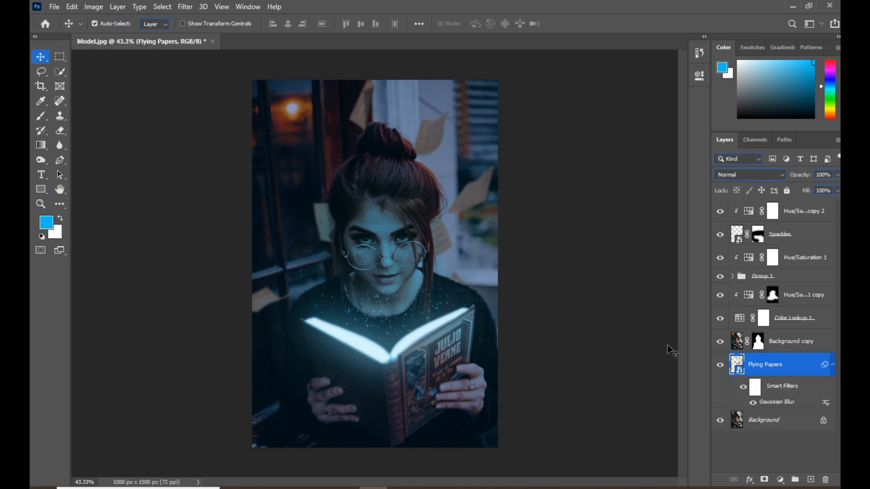
left_click(833, 369)
left_click(784, 452)
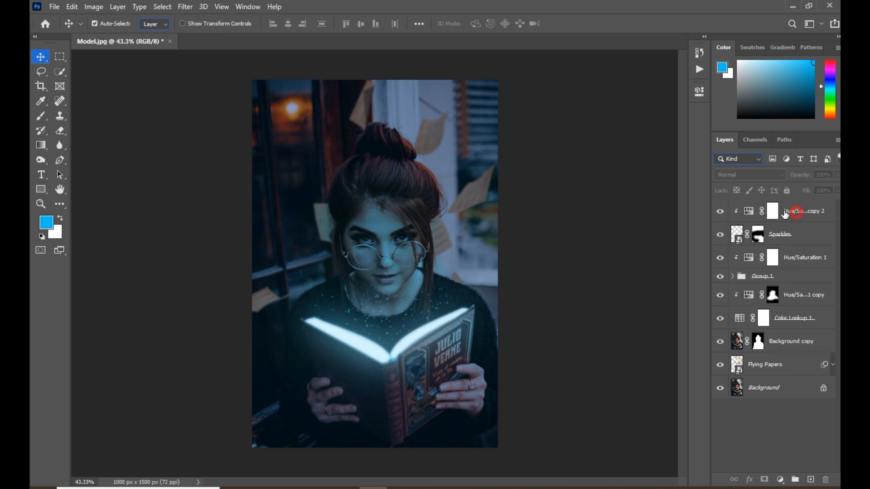
Duplicate Hue/Saturation 1 copy 2 at the top of the layer stack and release the duplicate's clipping mask
left_click(787, 213)
left_click_drag(807, 213, 808, 471)
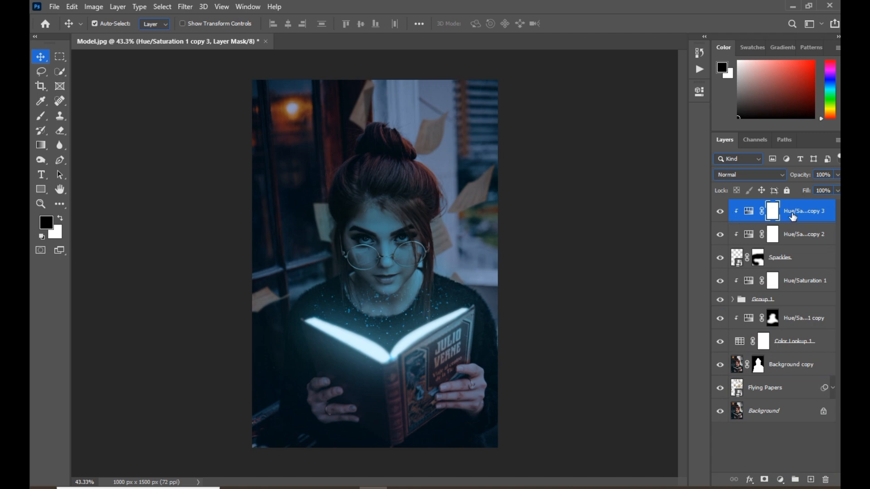
right_click(797, 212)
left_click(703, 225)
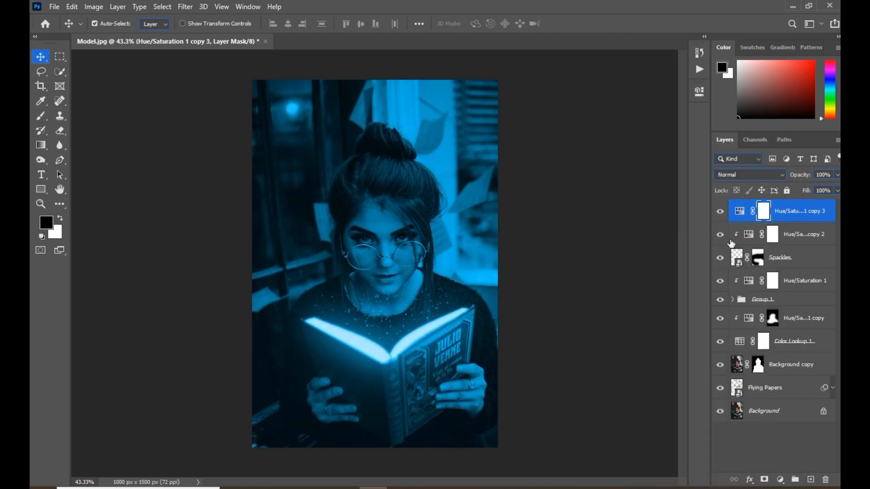
Set the top Hue/Saturation adjustment to Soft Light and brush black on its mask around the face and glow, clearing the background, hair and hands
left_click(756, 176)
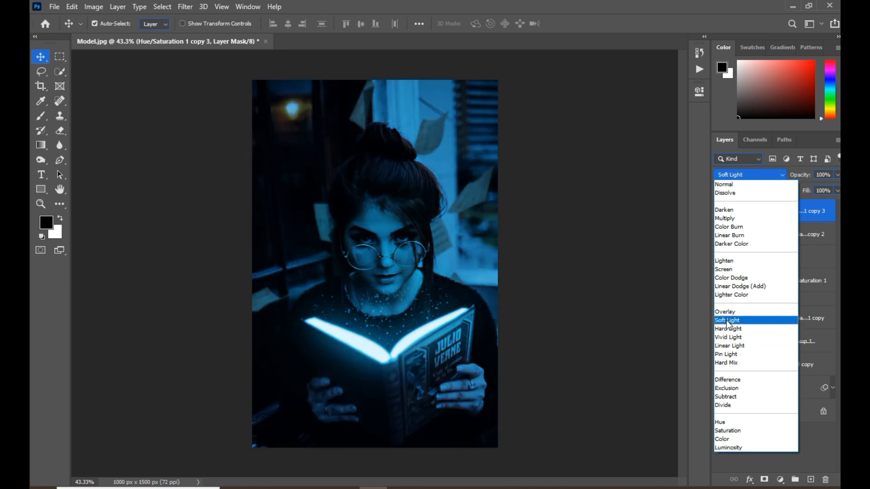
left_click(727, 321)
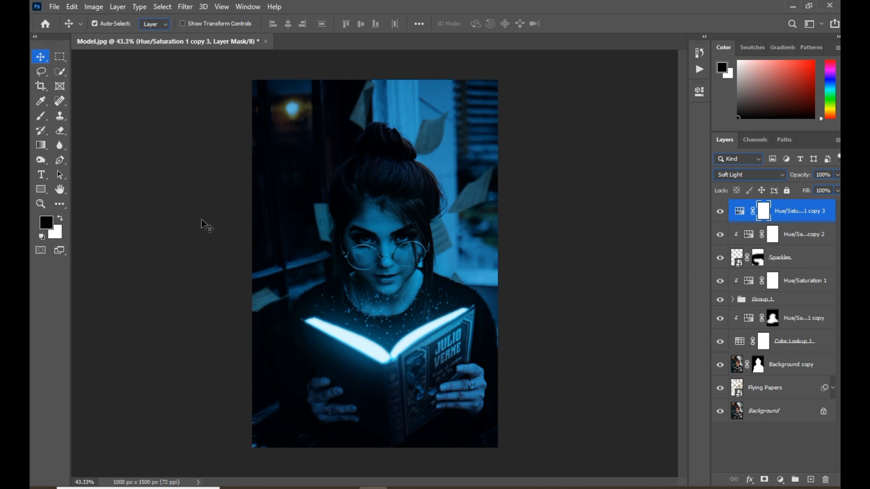
left_click(42, 117)
mouse_move(462, 133)
left_mouse_down()
mouse_move(293, 135)
mouse_move(336, 99)
mouse_move(272, 92)
mouse_move(530, 258)
mouse_move(493, 248)
mouse_move(471, 221)
mouse_move(520, 281)
mouse_move(406, 190)
mouse_move(237, 181)
mouse_move(281, 424)
mouse_move(429, 427)
mouse_move(466, 412)
mouse_move(400, 431)
mouse_move(387, 407)
mouse_move(466, 363)
mouse_move(219, 431)
mouse_move(388, 457)
mouse_move(254, 428)
mouse_move(417, 408)
mouse_move(496, 383)
mouse_move(482, 447)
mouse_move(450, 460)
mouse_move(496, 383)
mouse_move(464, 426)
mouse_move(308, 424)
mouse_move(191, 332)
left_mouse_up()
left_click(40, 57)
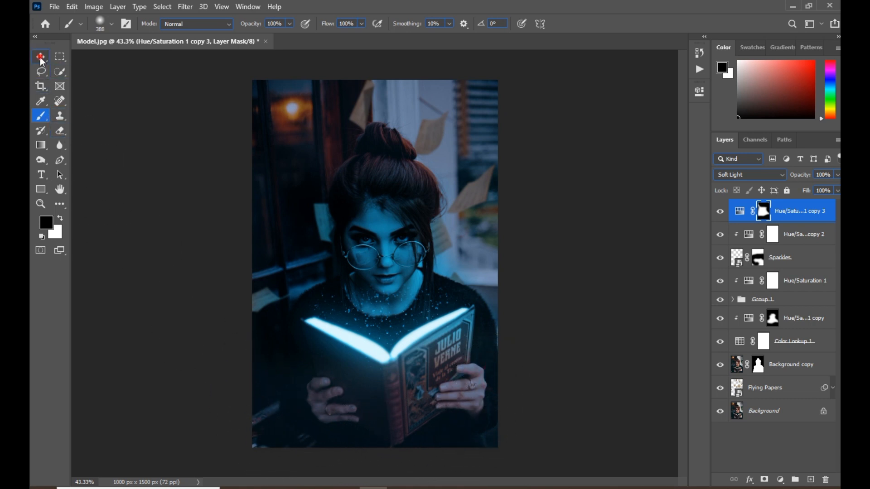
Lower the top Hue/Saturation adjustment's opacity to 58%, compare the image with it hidden and shown, and deselect all layers
left_click_drag(837, 176, 818, 189)
left_click(719, 214)
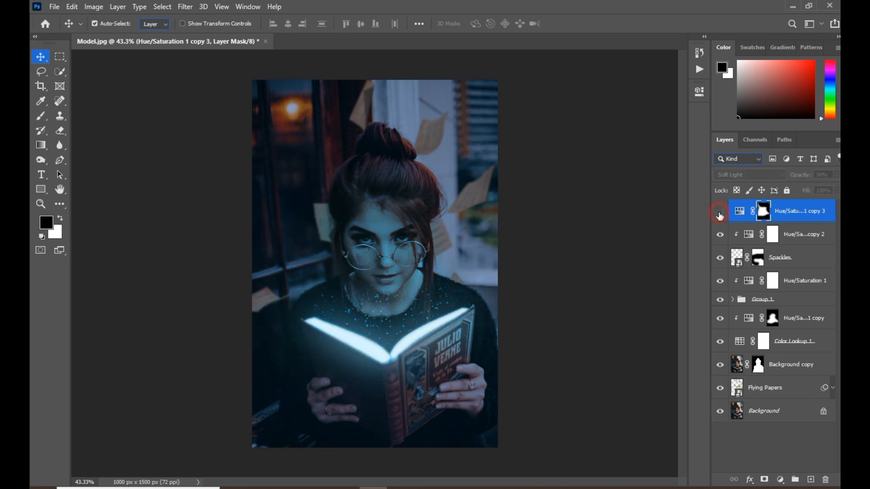
left_click(720, 214)
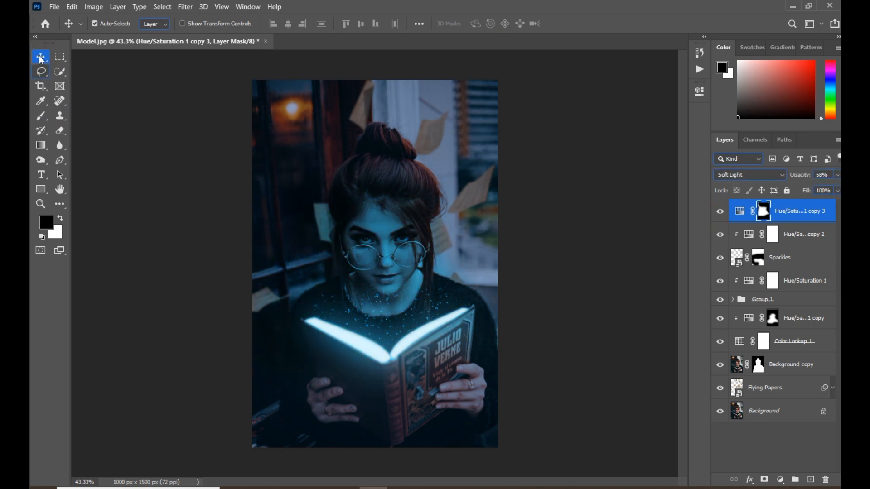
left_click(575, 285)
scroll(543, 249, "down", 1)
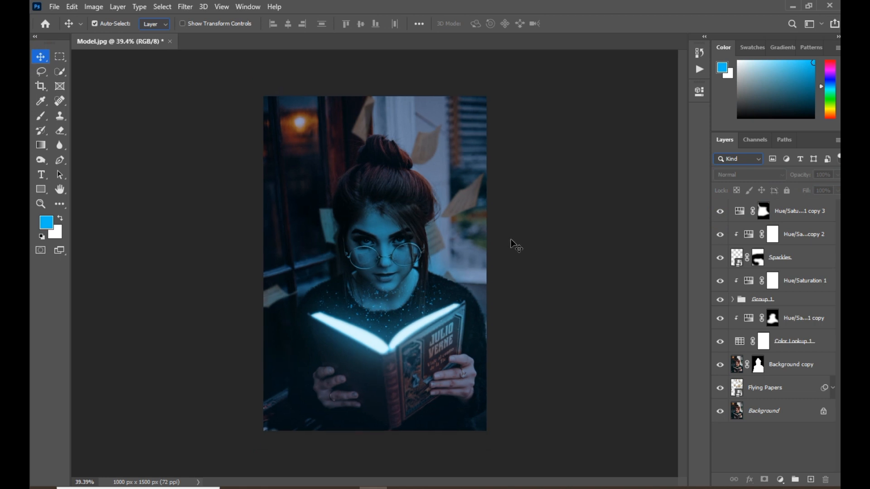
Group all layers from Flying Papers up to the top Hue/Saturation adjustment, leaving only the Background outside
left_click(791, 389)
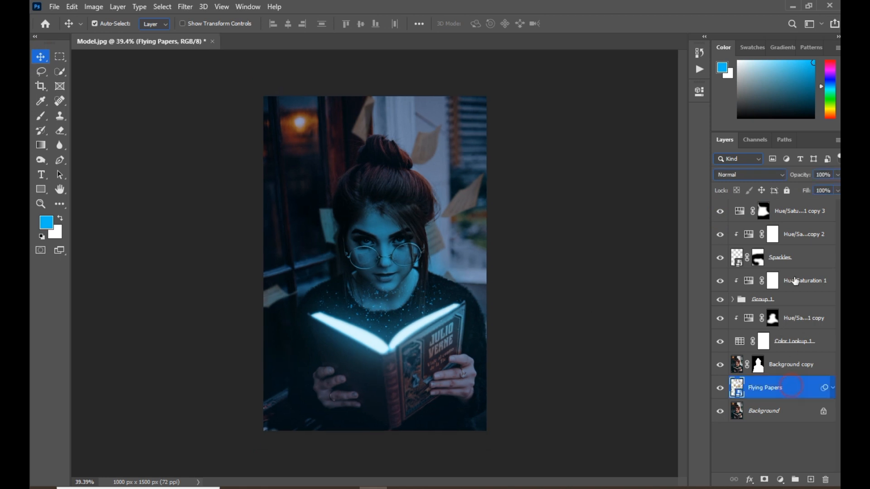
left_click(796, 214, "shift")
left_click(791, 480)
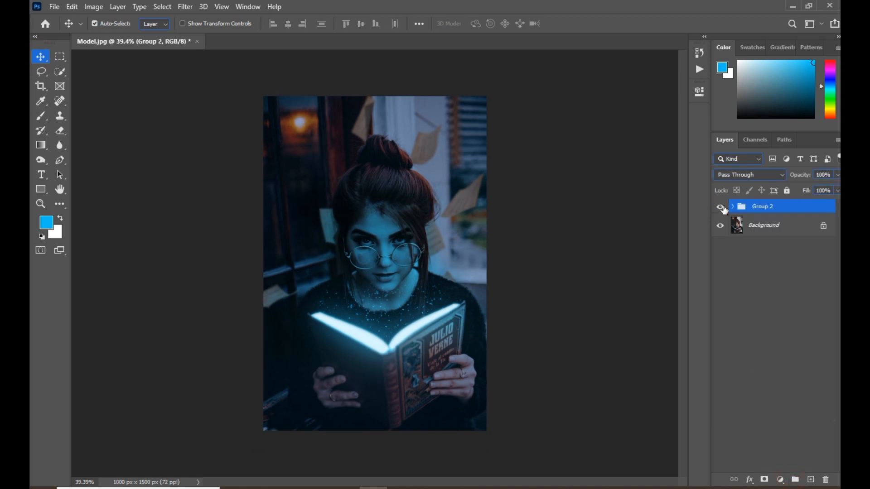
Compare the original portrait with the finished edit by hiding and showing the whole group of edits twice
scroll(527, 286, "up", 1)
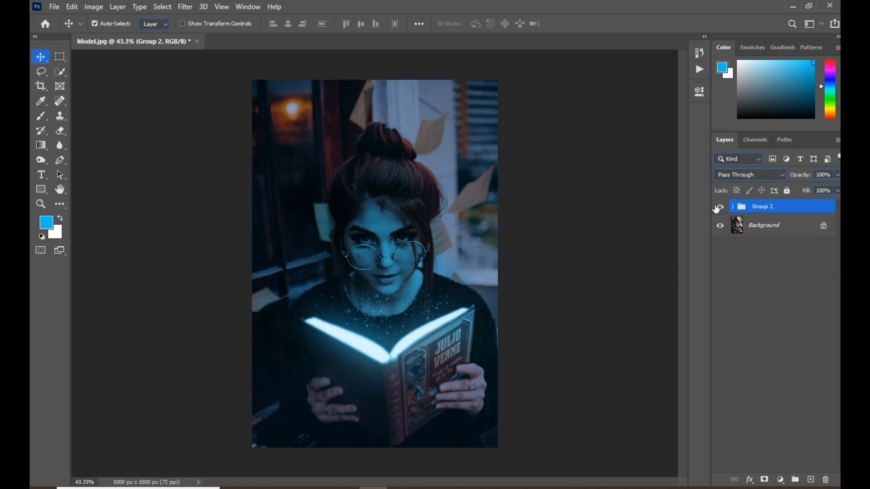
left_click(717, 207)
left_click(717, 206)
left_click(716, 207)
left_click(717, 207)
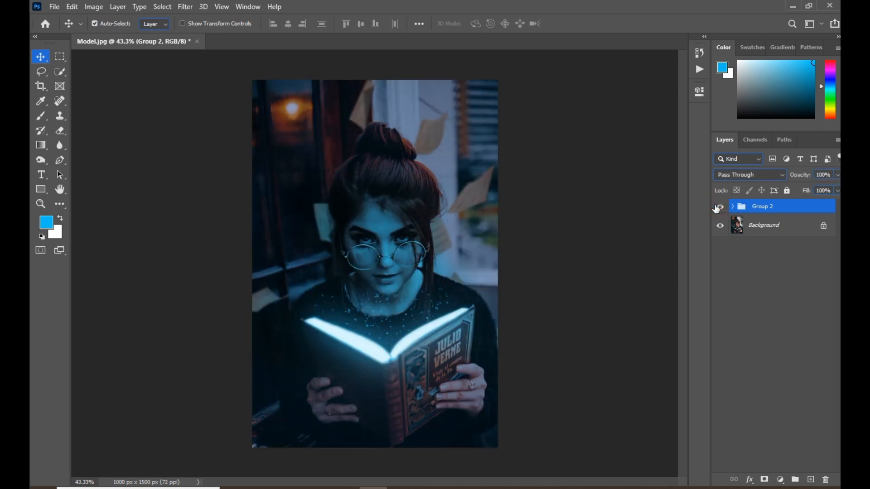